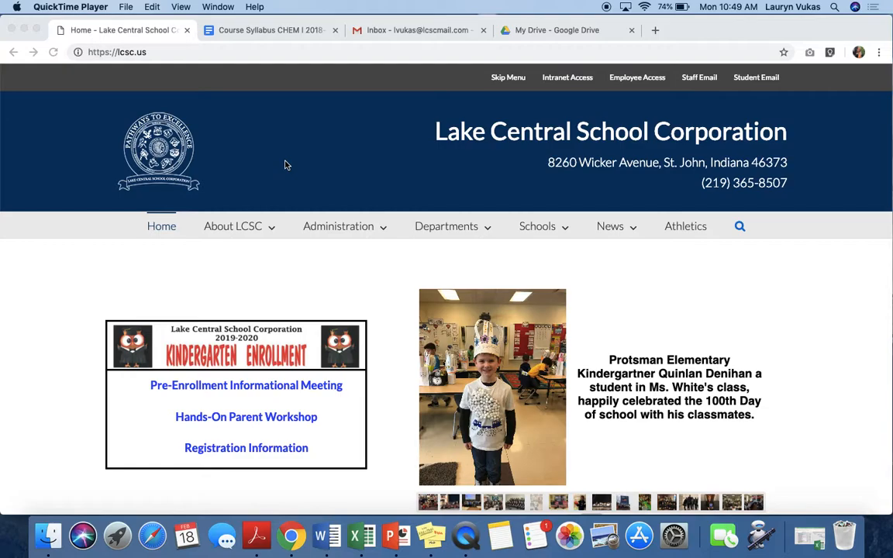
- Go to lakecentral.instructure.com to reach the Canvas login page
left_click(153, 55)
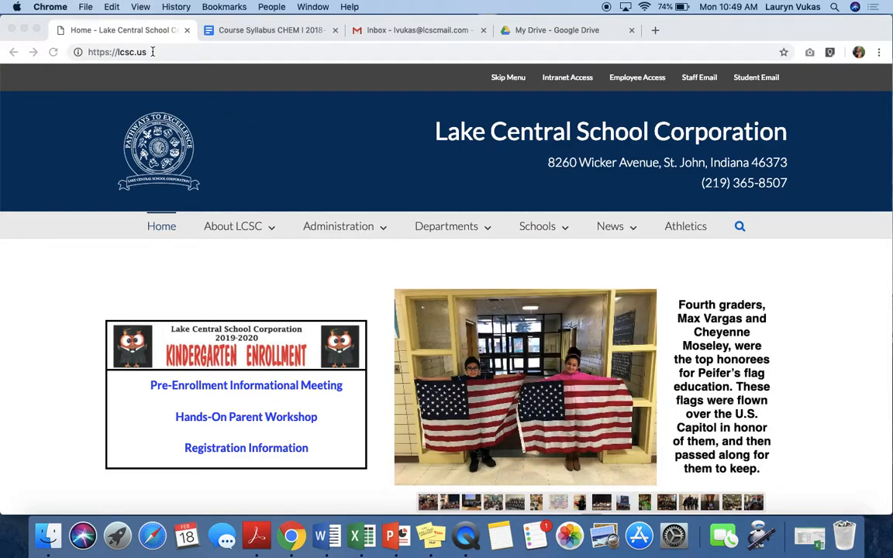
left_click(152, 52)
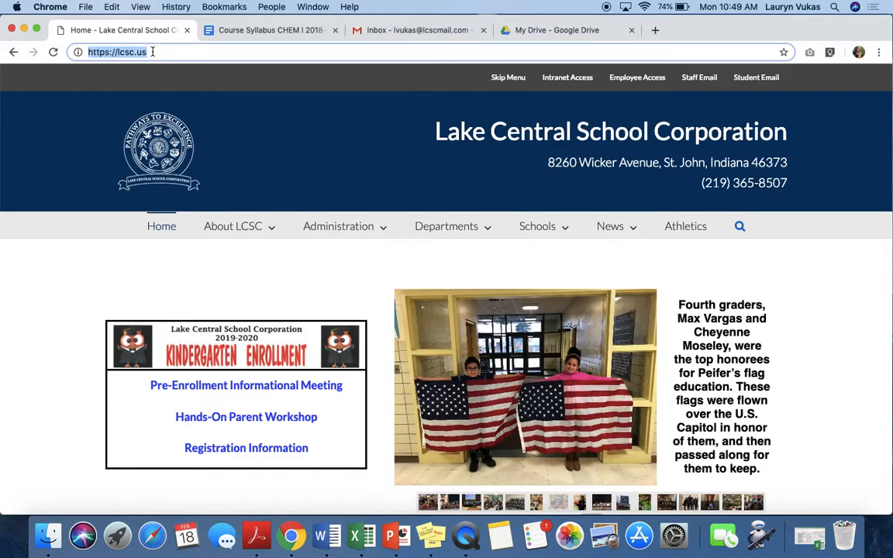
type("lakecentral.instructure.com")
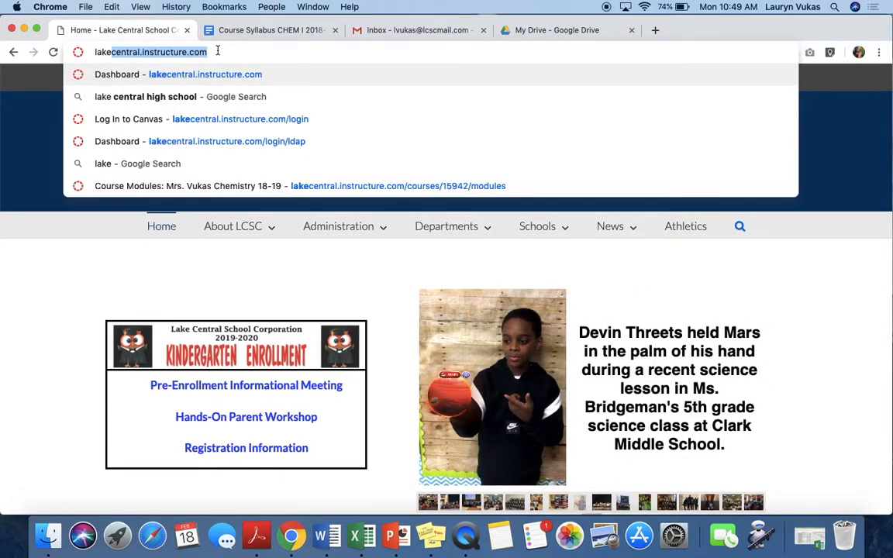
key("Return")
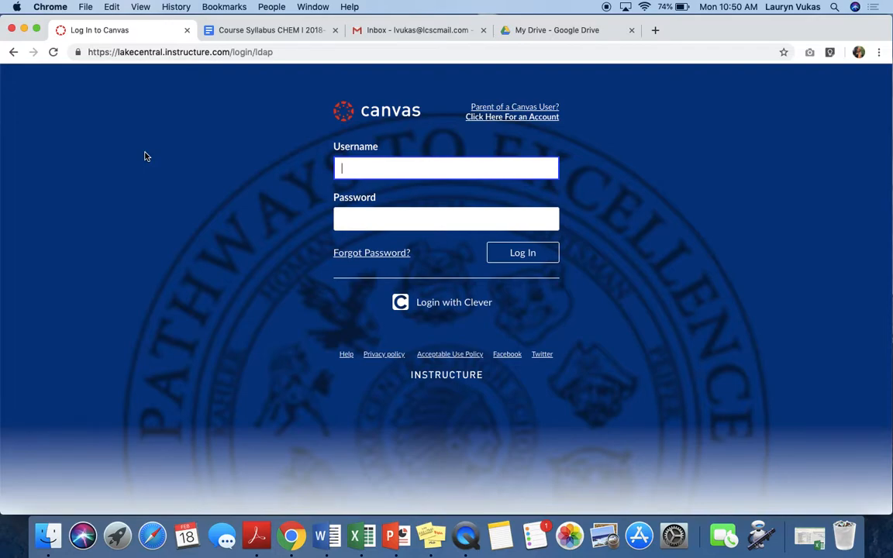
- Log in to Canvas with the account username and password
type("lvukas")
key("Tab")
type("*********")
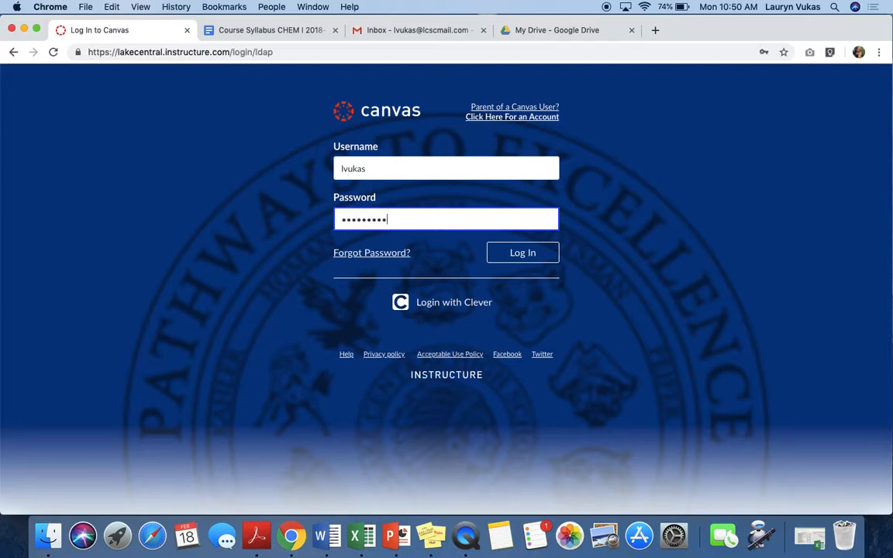
key("Return")
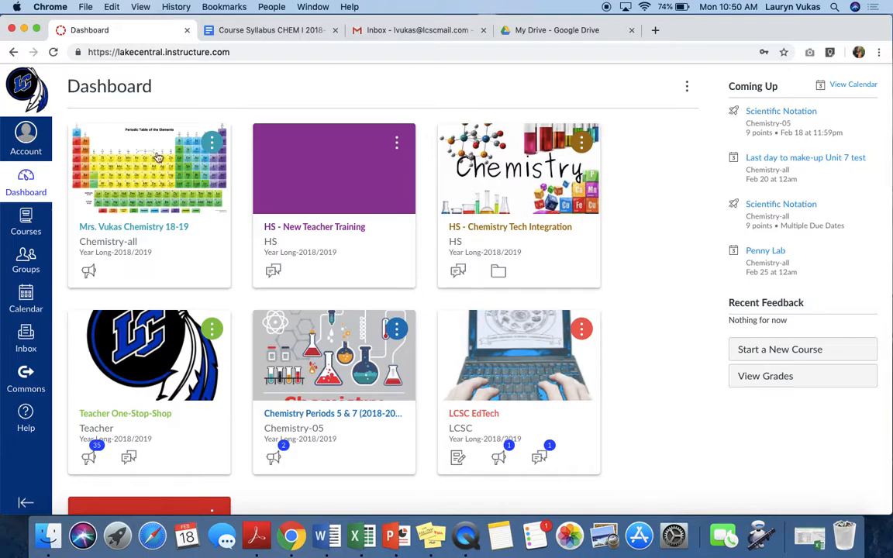
- Open the HS - New Teacher Training course from the dashboard
scroll(638, 199, "down", 4)
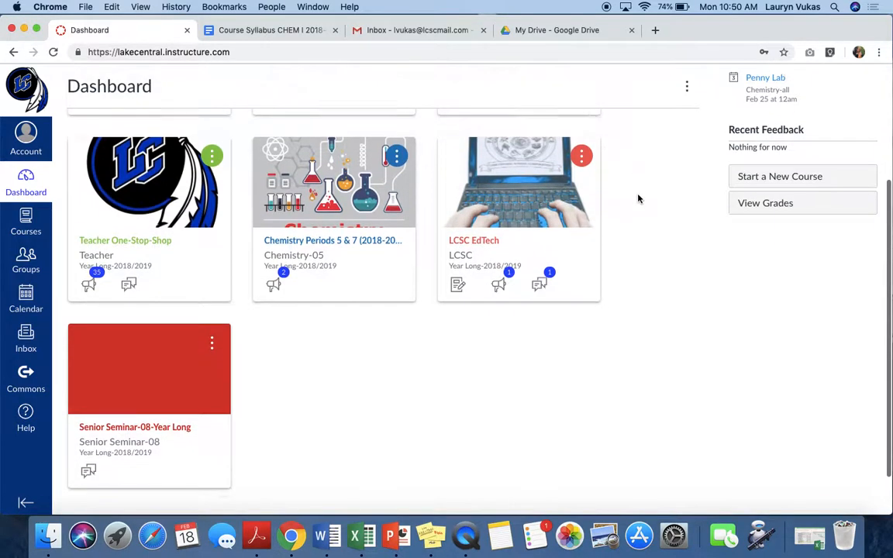
scroll(639, 199, "up", 4)
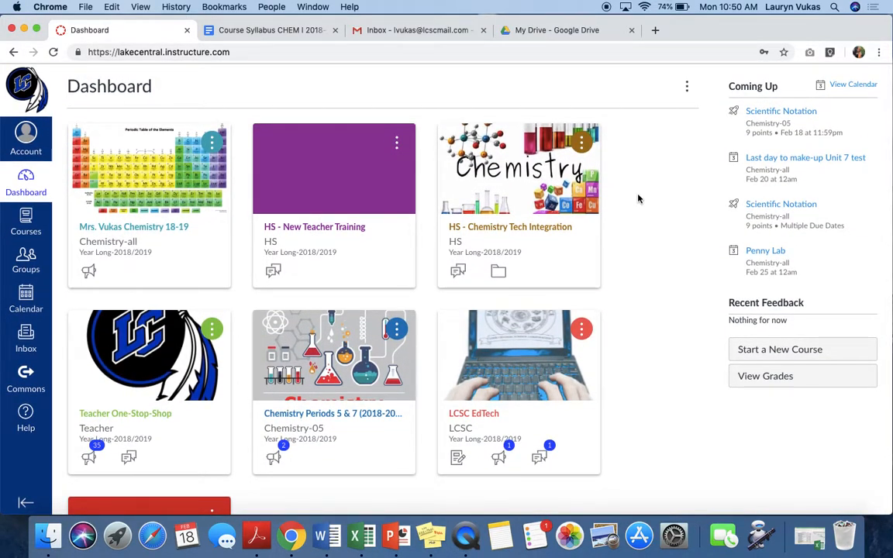
left_click(313, 229)
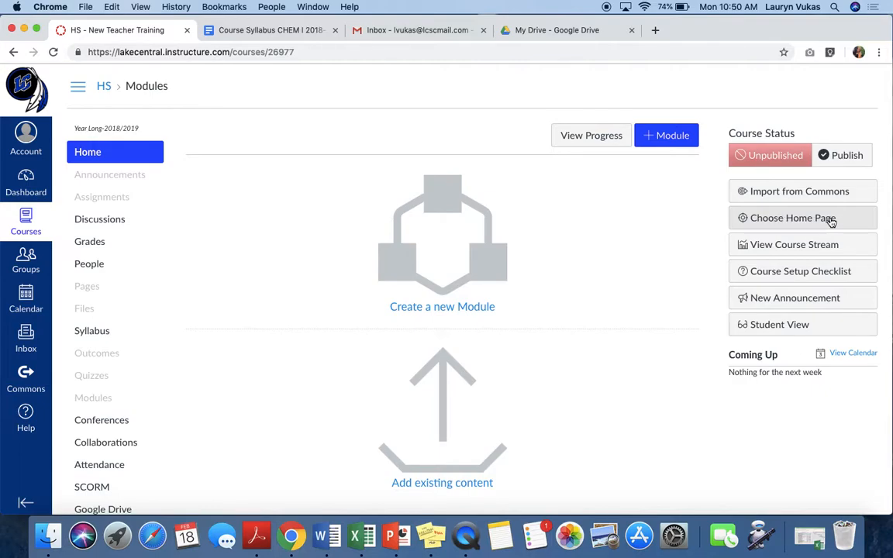
- Set the course home page to Syllabus and save the choice
left_click(785, 220)
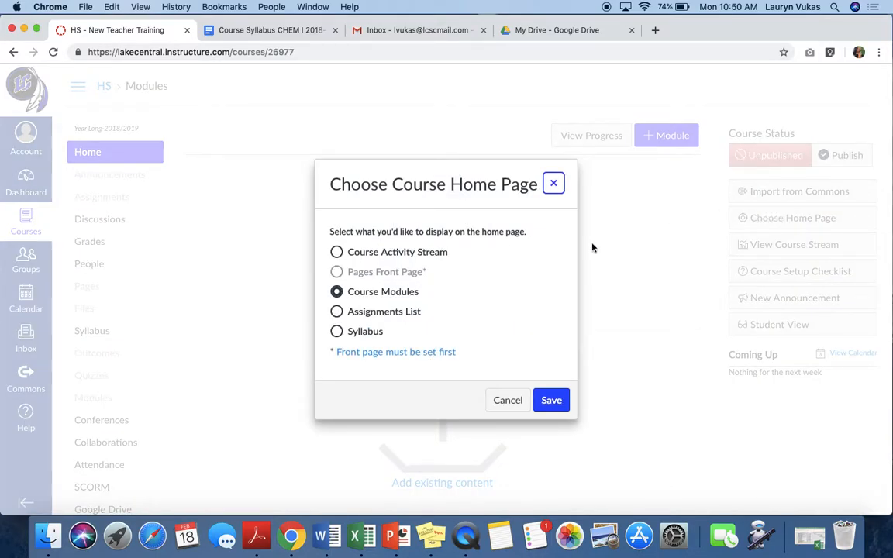
left_click(337, 332)
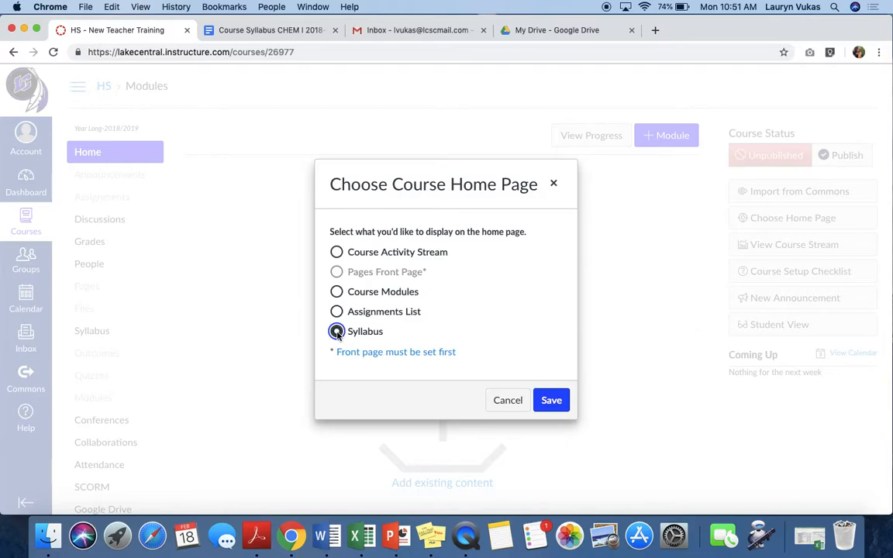
left_click(549, 402)
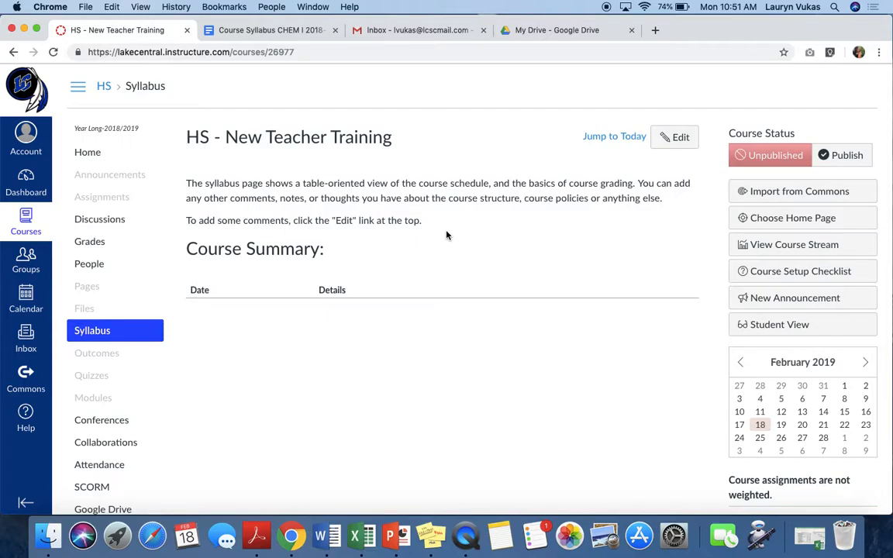
- Start editing the syllabus description and begin inserting an image, opening the My files folder in Canvas as its source
left_click(677, 138)
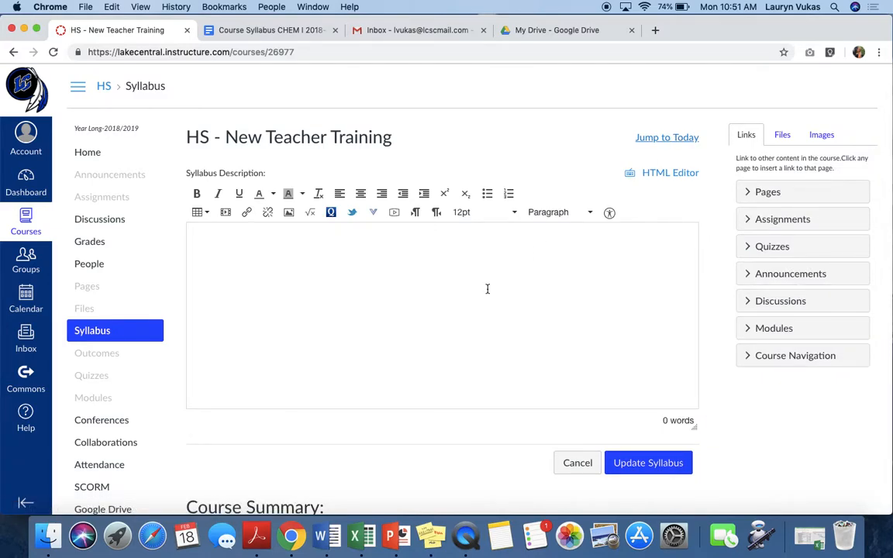
left_click(413, 277)
left_click(289, 213)
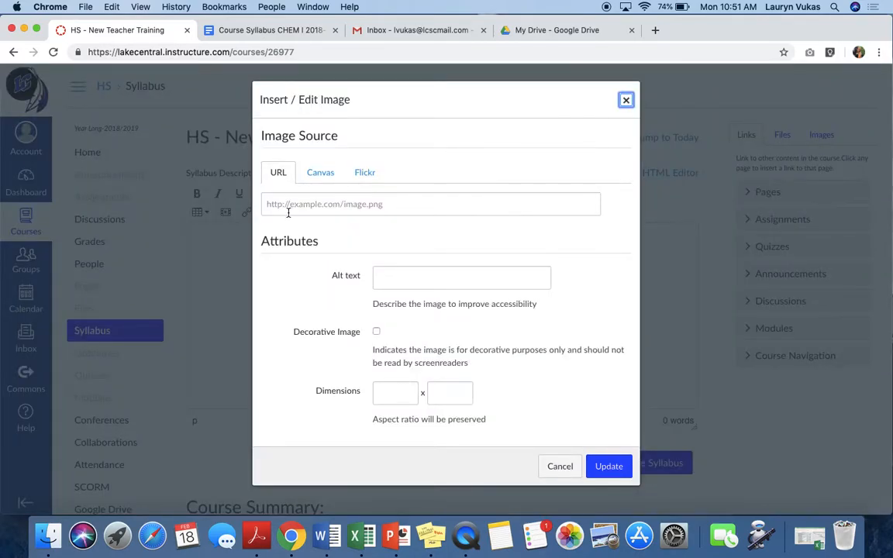
left_click(322, 176)
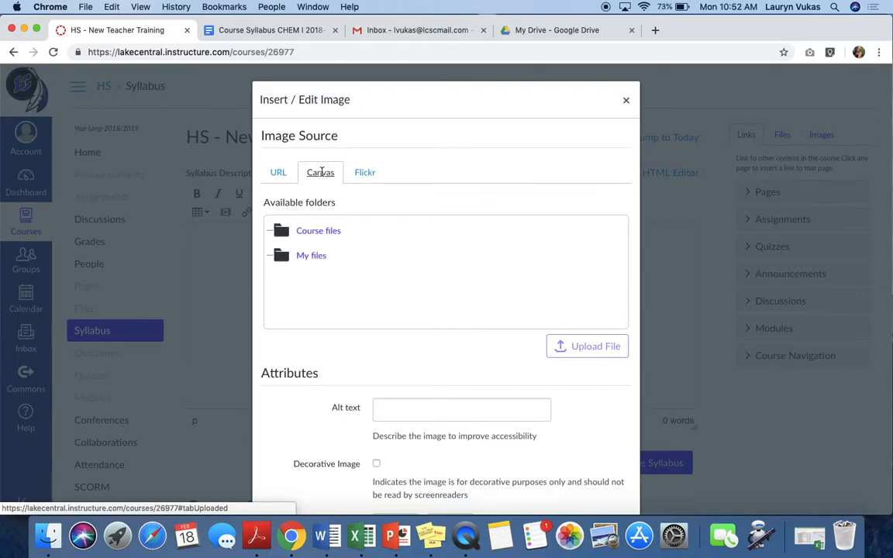
left_click(320, 232)
left_click(318, 257)
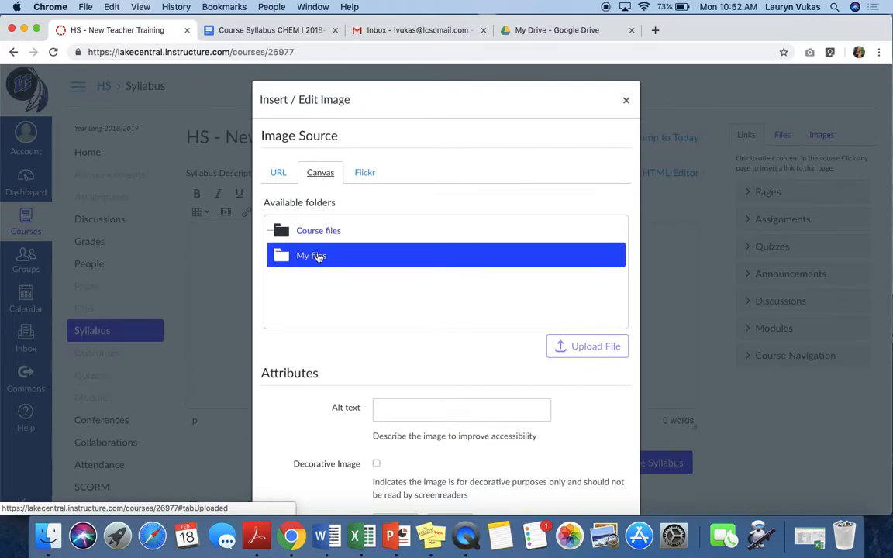
left_click(321, 256)
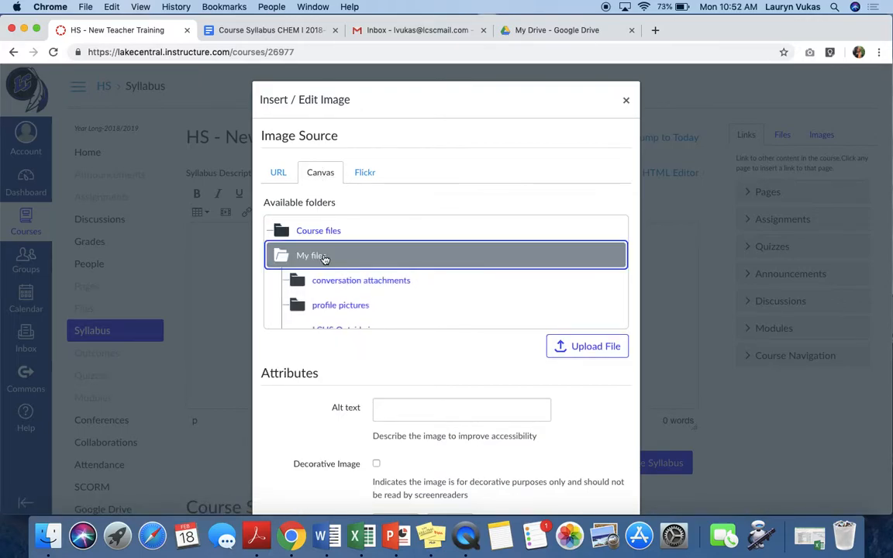
- Upload LCHS Outside.jpg from the Desktop into My files
left_click(598, 350)
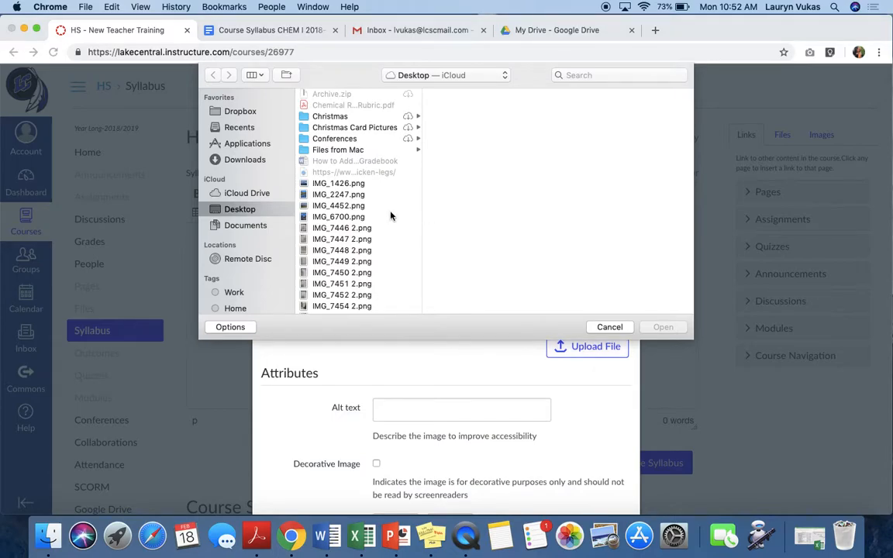
scroll(338, 204, "down", 15)
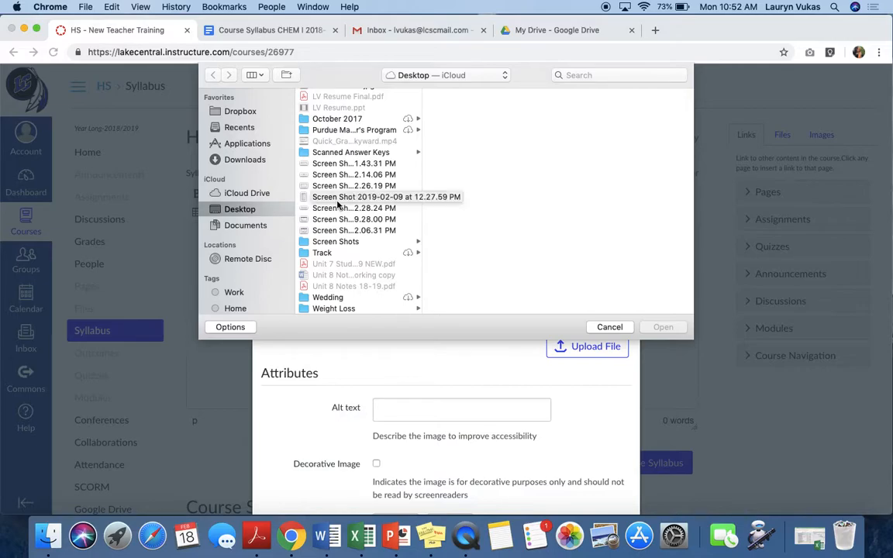
scroll(341, 200, "up", 5)
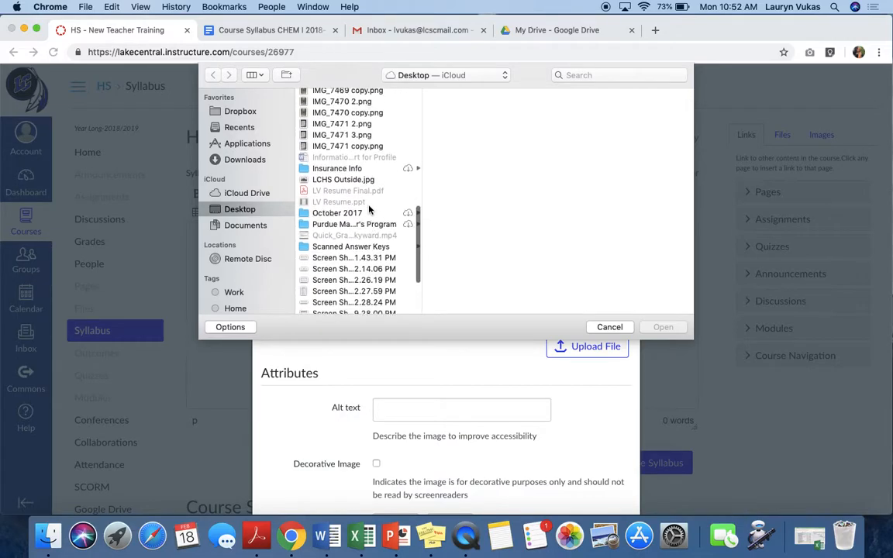
left_click(351, 189)
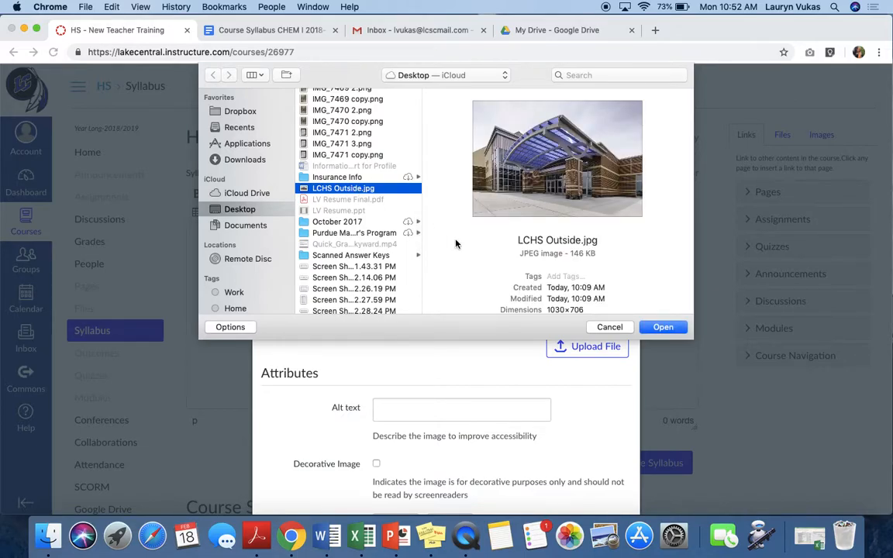
left_click(663, 328)
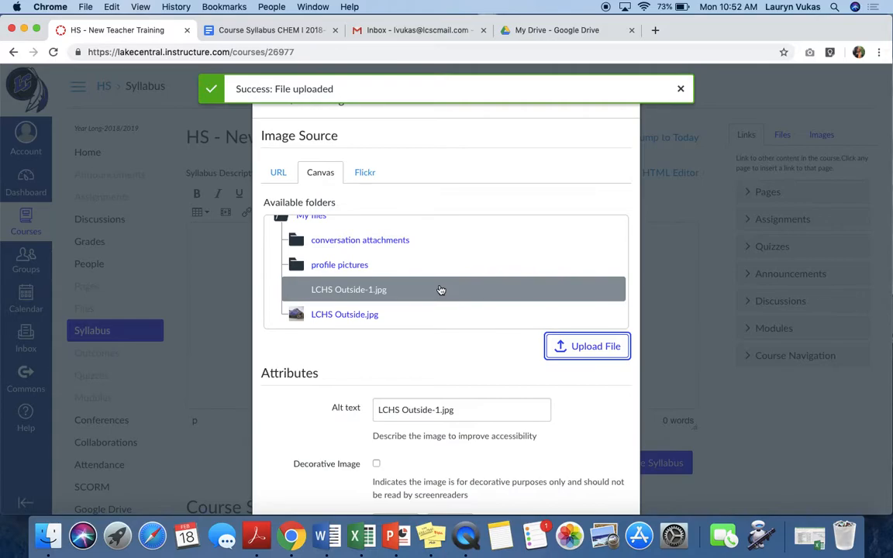
- Choose LCHS Outside.jpg in My files and insert it into the syllabus description
left_click(355, 314)
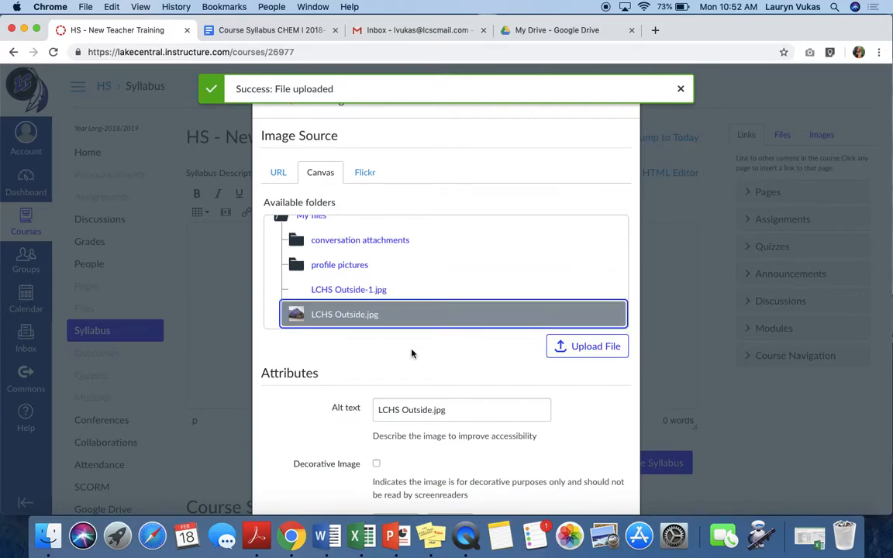
scroll(412, 353, "down", 3)
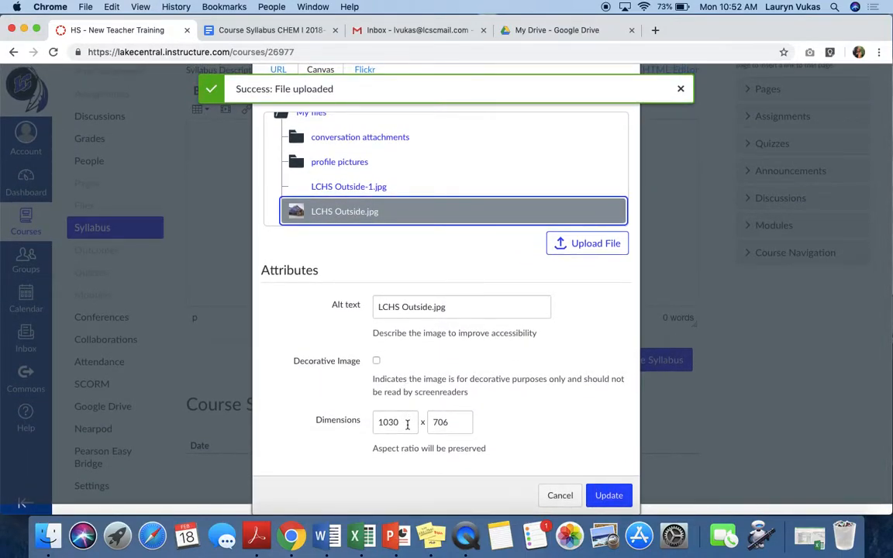
left_click(609, 497)
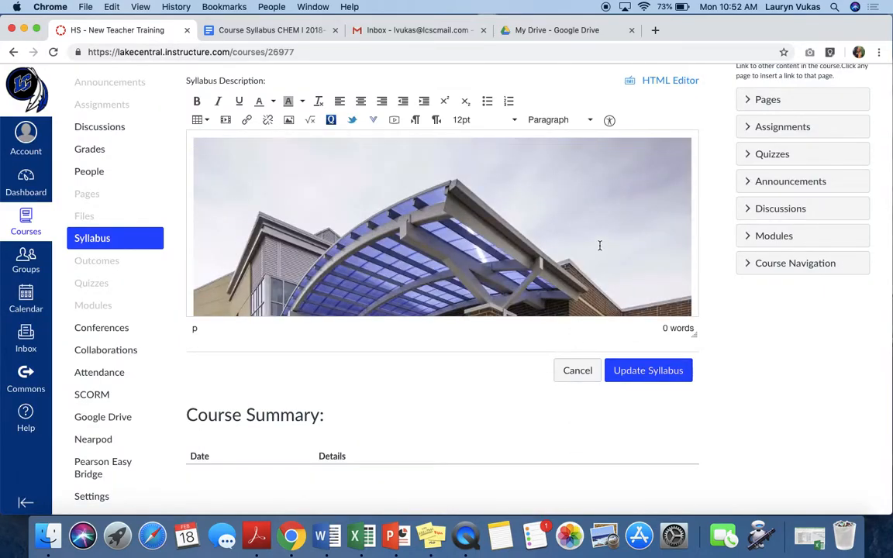
- Add a centered line below the image reading the teacher's surname followed by "Chemistry Syllabus 2018-2019", and select its text
scroll(599, 245, "down", 5)
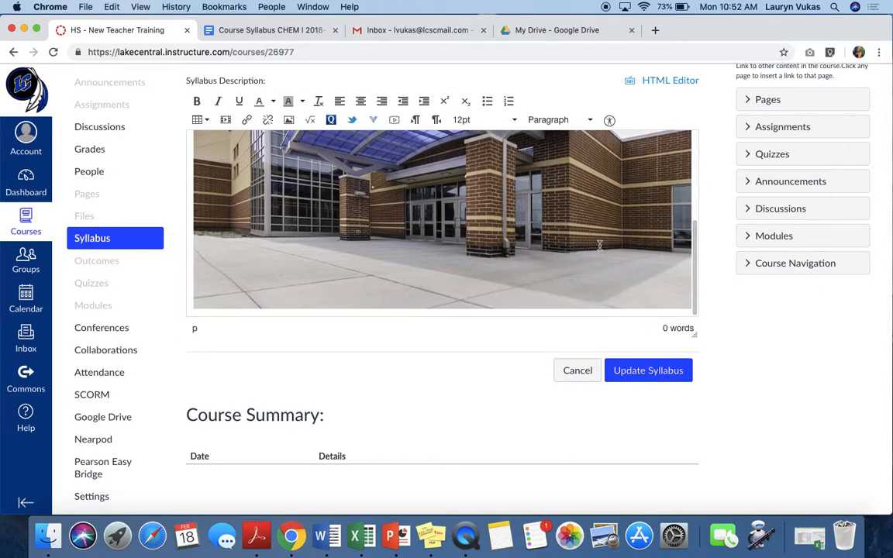
scroll(600, 245, "down", 1)
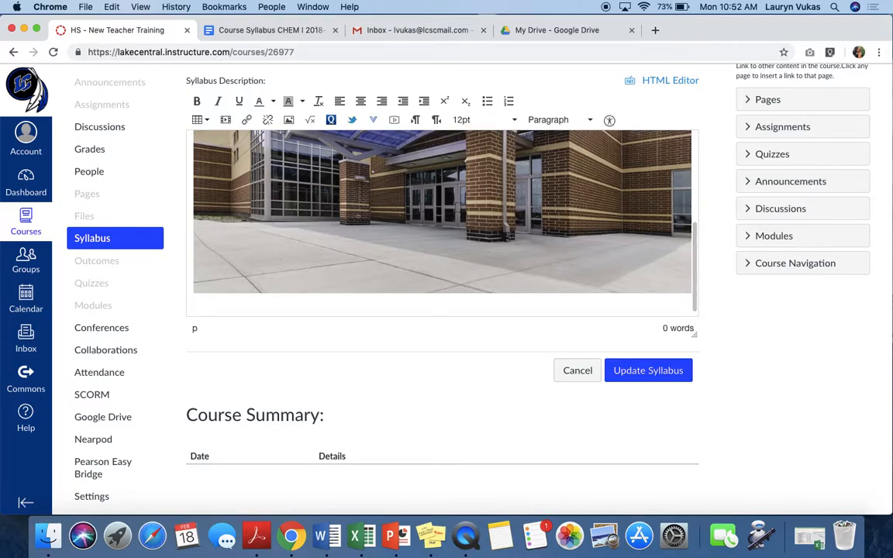
scroll(442, 212, "down", 1)
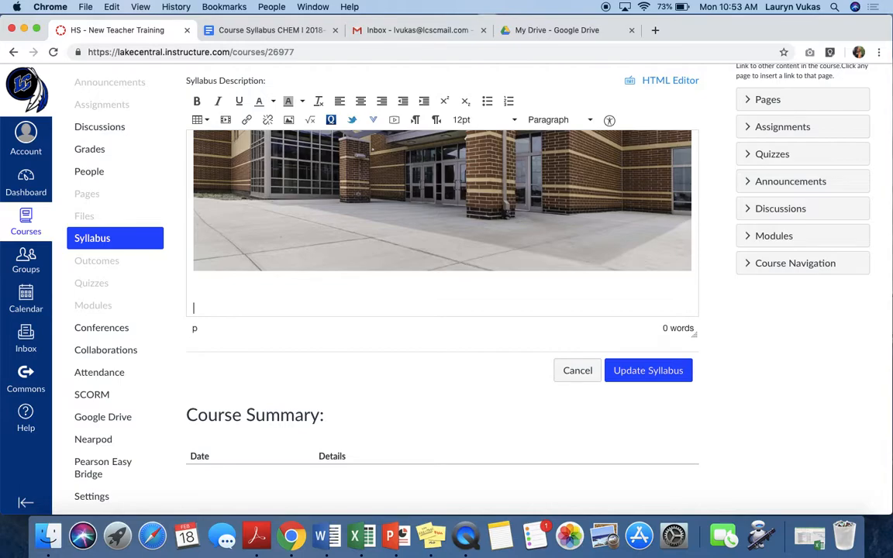
type("Vukas Chemistry S")
type("s 2018-1")
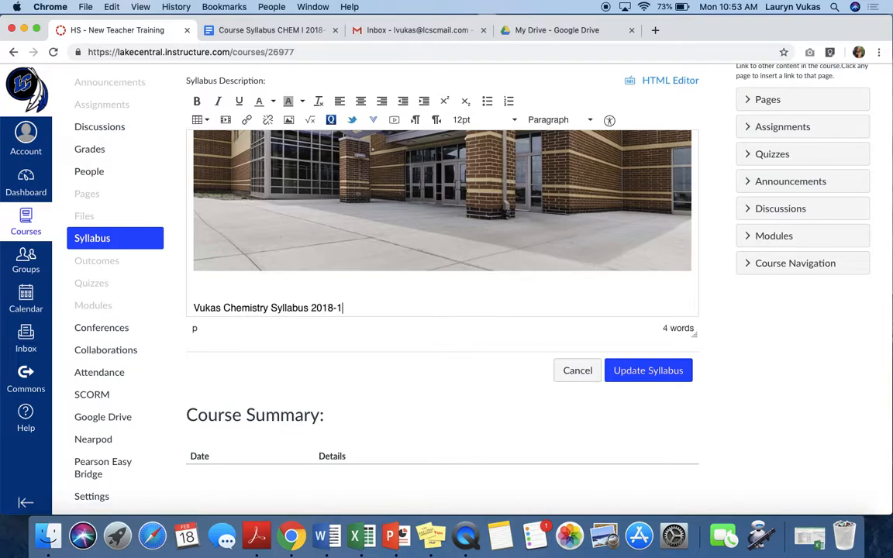
type("0")
key("BackSpace")
key("BackSpace")
type("2019")
left_click(361, 101)
left_click_drag(357, 305, 525, 304)
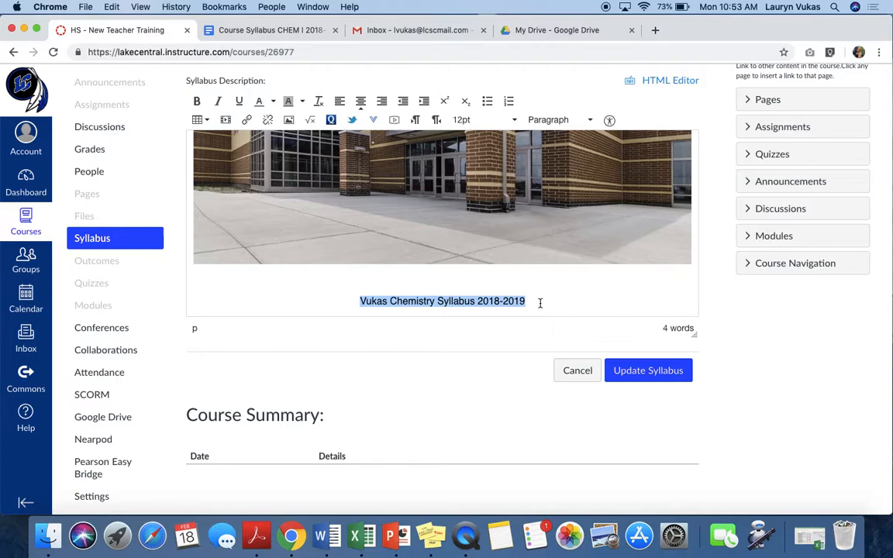
- Switch to the Course Syllabus CHEM I 2018-19 Google Doc and set its link sharing to anyone with the link can view
left_click(290, 29)
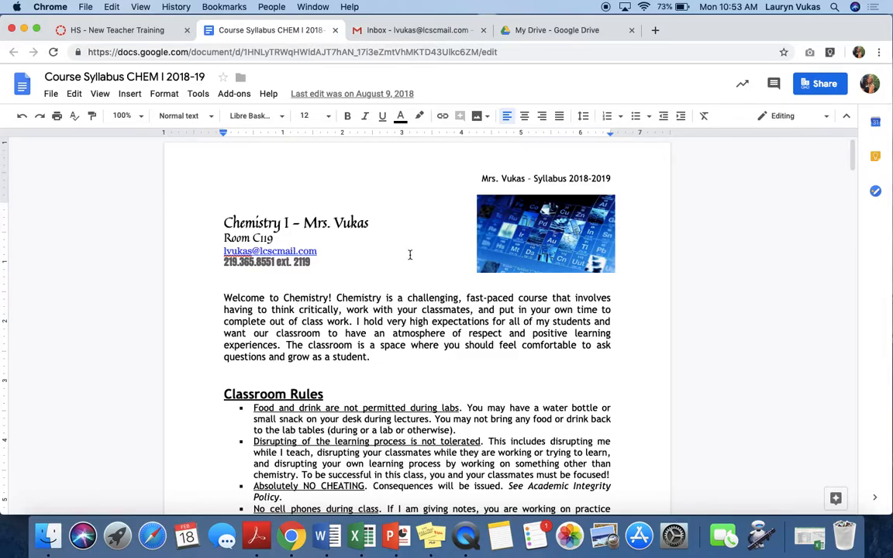
scroll(411, 255, "down", 5)
scroll(410, 254, "up", 5)
left_click(821, 85)
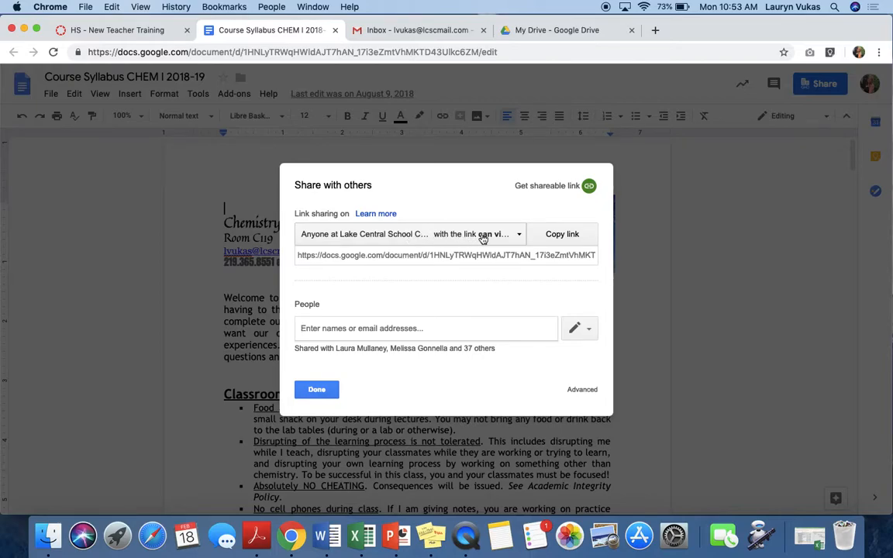
left_click(515, 237)
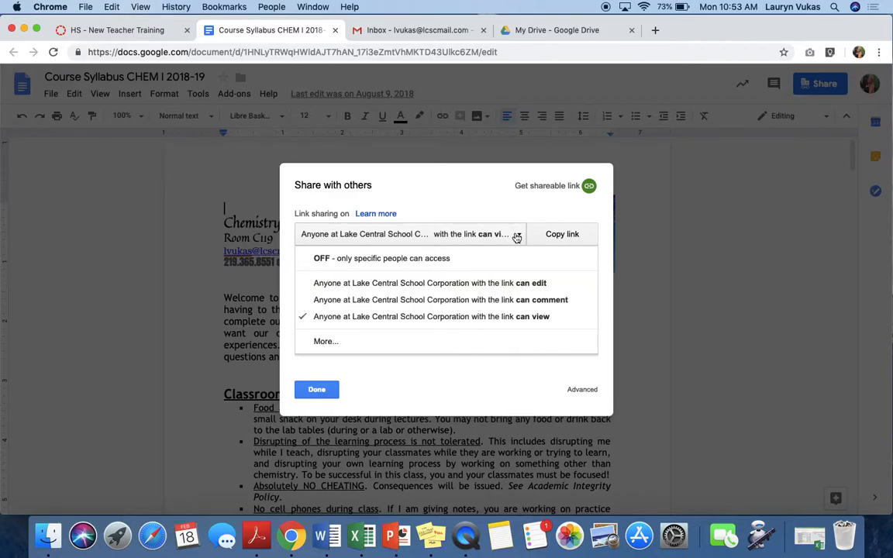
left_click(321, 342)
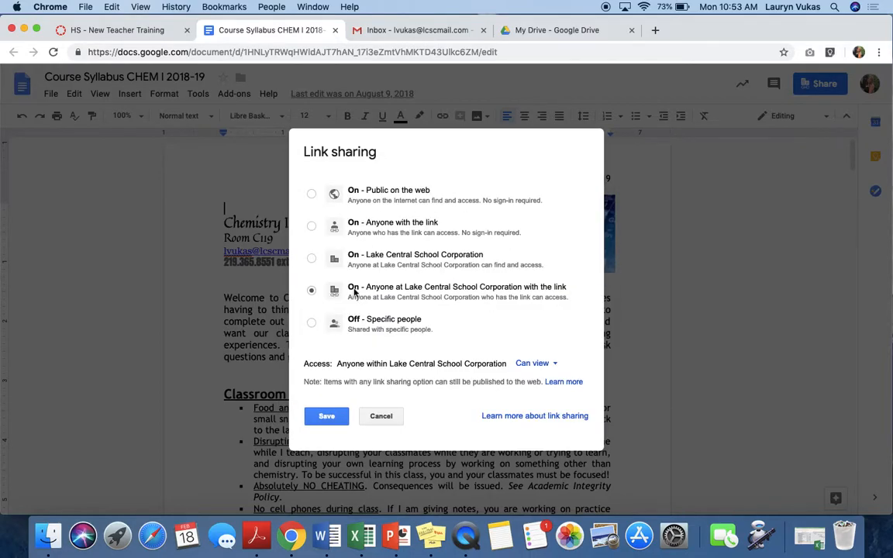
left_click(394, 230)
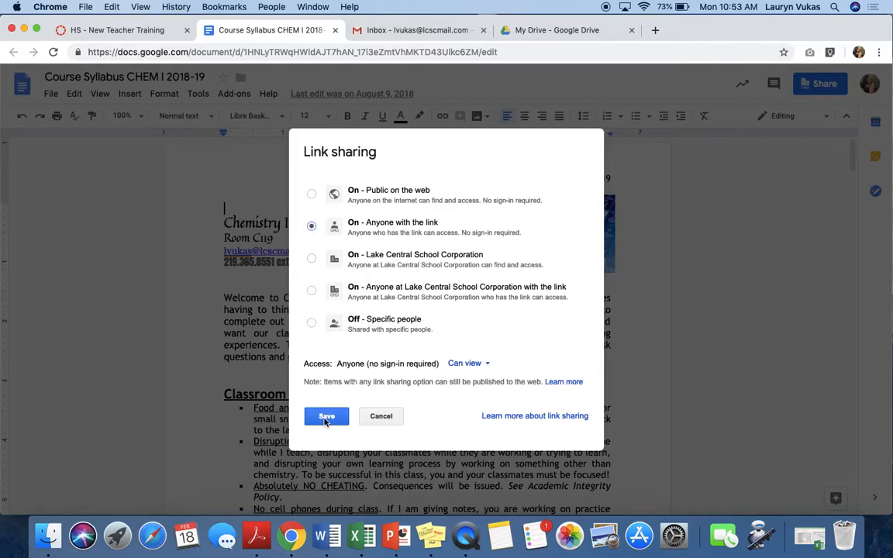
left_click(325, 419)
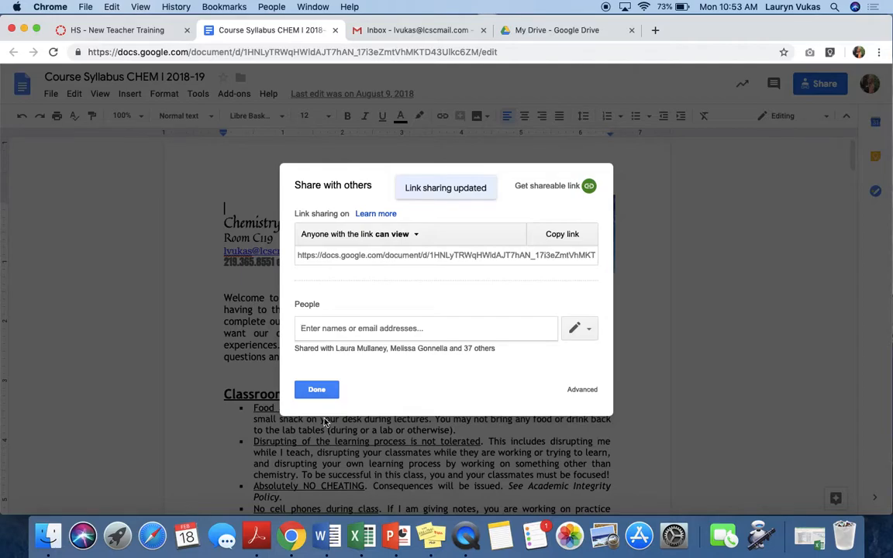
- Copy the document's shareable link and apply it to the Chemistry Syllabus 2018-2019 title text in the Canvas syllabus description
left_click(589, 187)
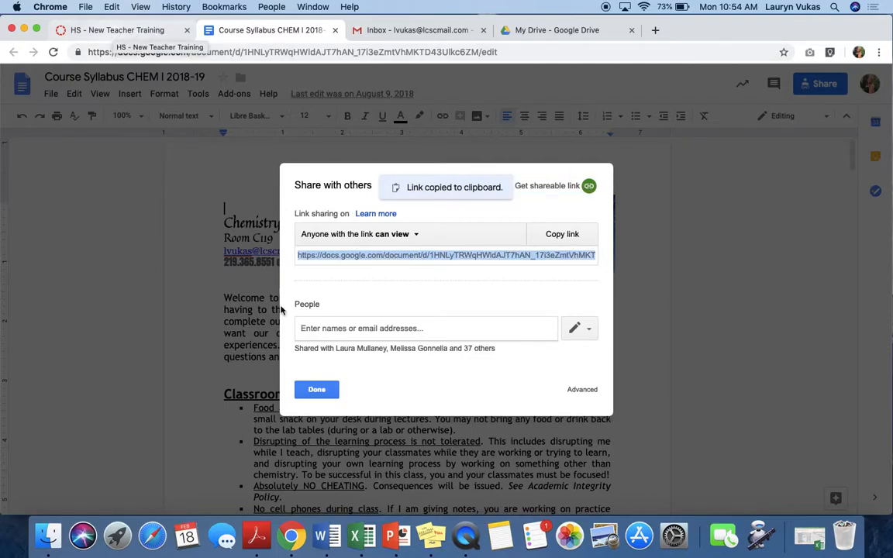
left_click(314, 390)
left_click(133, 30)
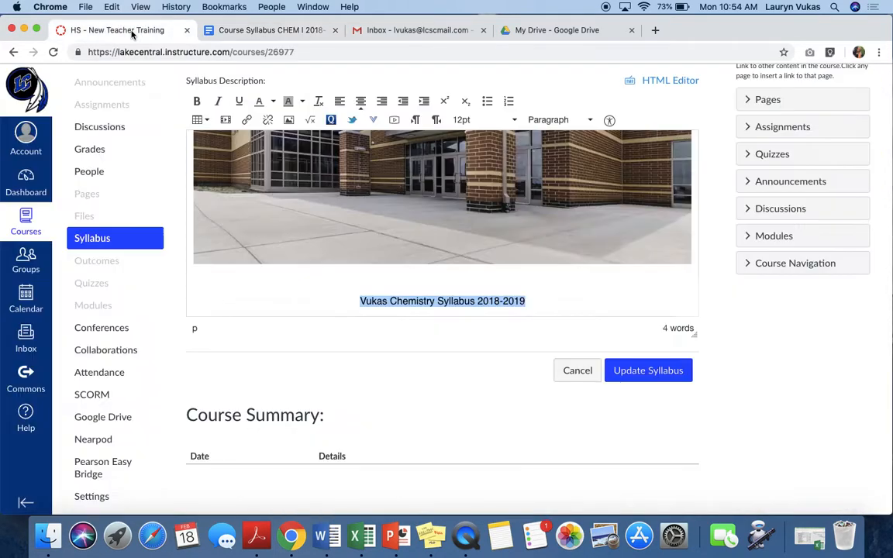
left_click(396, 300)
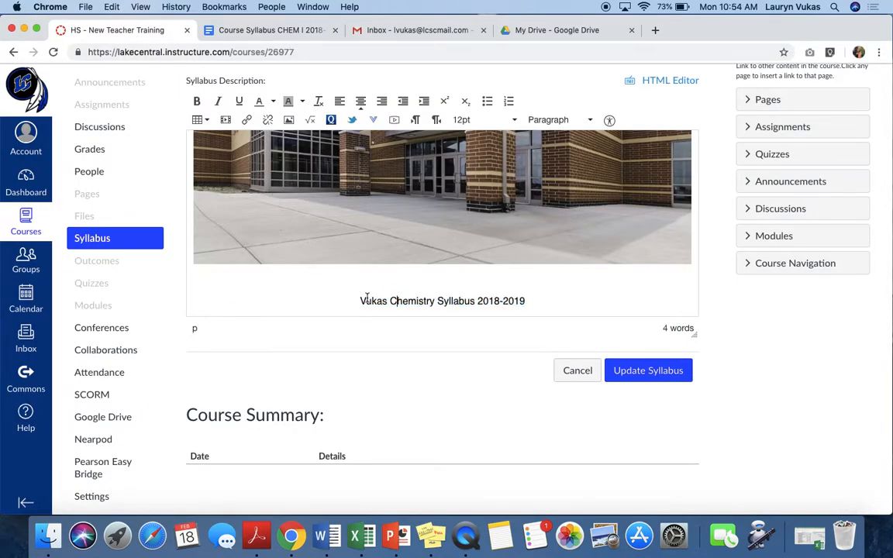
left_click_drag(361, 301, 526, 302)
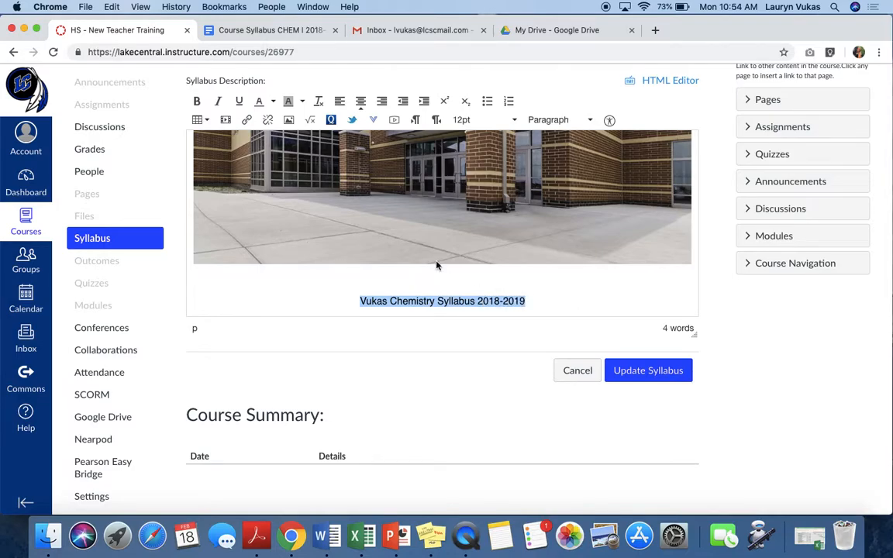
left_click(247, 122)
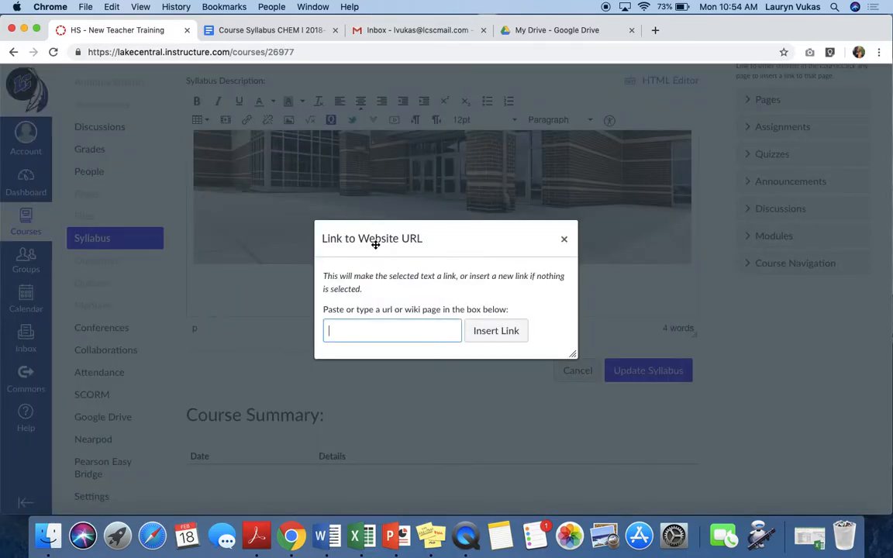
key("super+v")
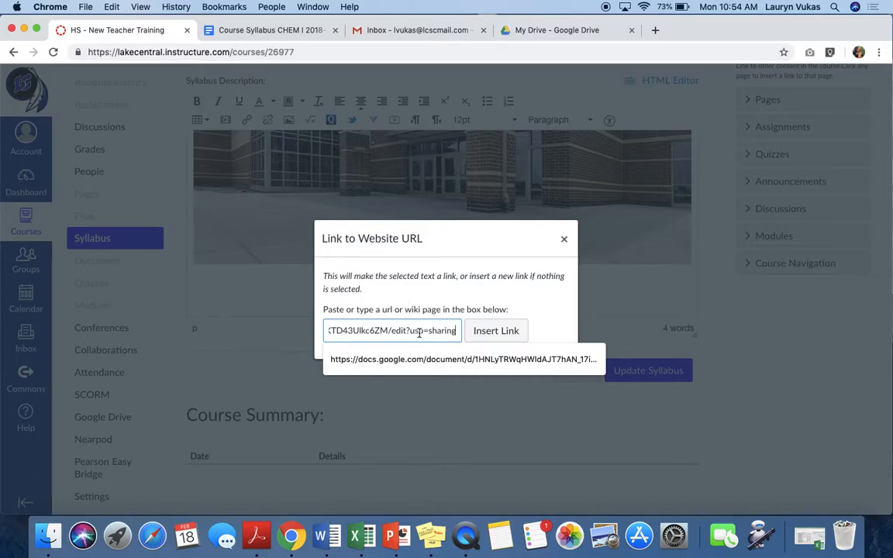
left_click(495, 333)
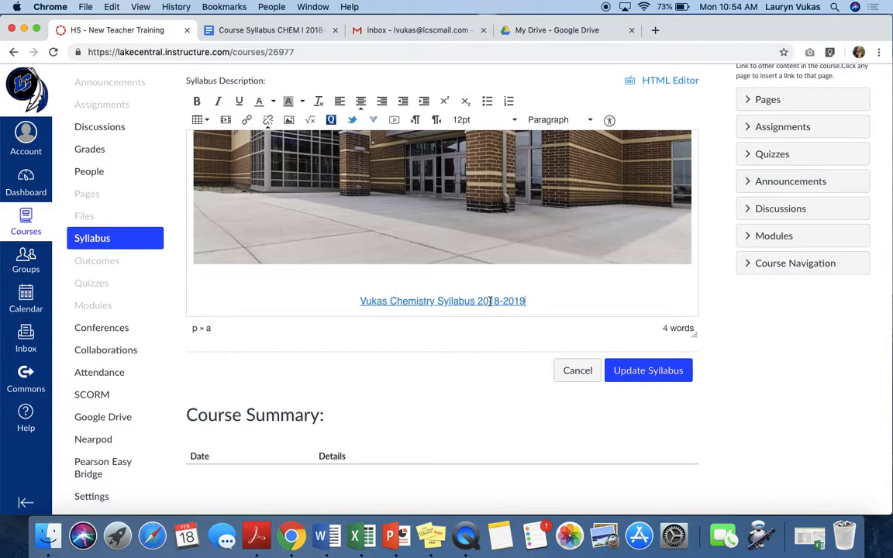
- Check the image and linked title in the syllabus description, and save the syllabus
scroll(604, 297, "up", 3)
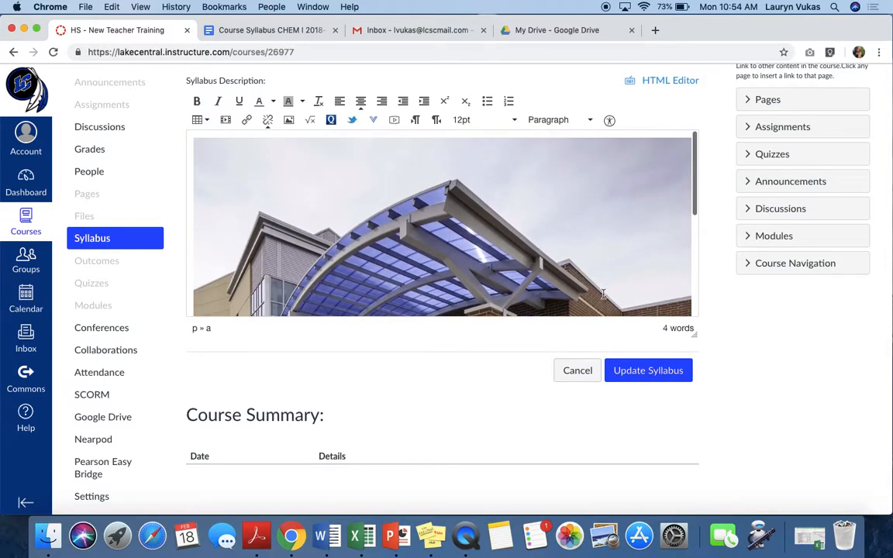
scroll(604, 294, "down", 1)
left_click(642, 370)
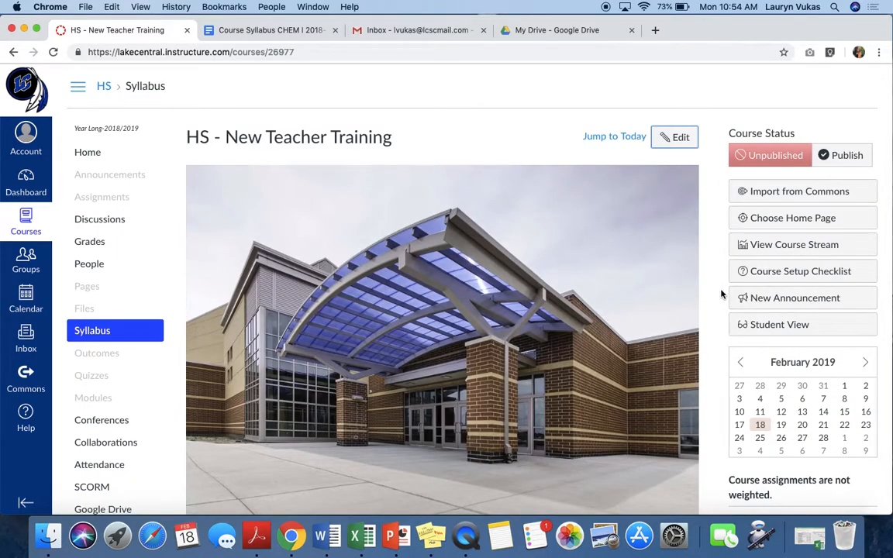
- Review the saved syllabus page, examining the school image, the syllabus link and the Course Summary section
scroll(721, 294, "down", 1)
scroll(721, 294, "down", 3)
scroll(721, 294, "up", 4)
scroll(721, 294, "down", 1)
scroll(721, 293, "down", 3)
scroll(721, 294, "up", 5)
scroll(712, 238, "down", 3)
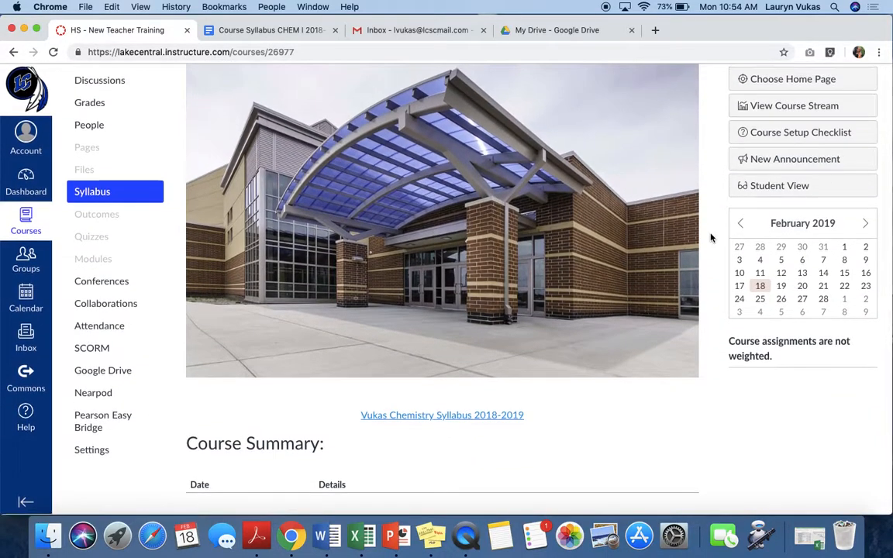
left_click_drag(171, 404, 342, 481)
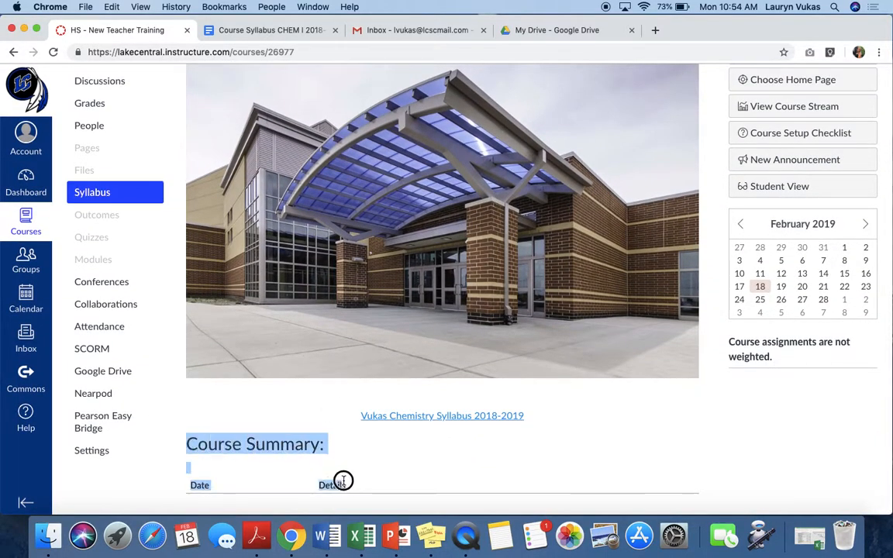
left_click(376, 462)
left_click(341, 450)
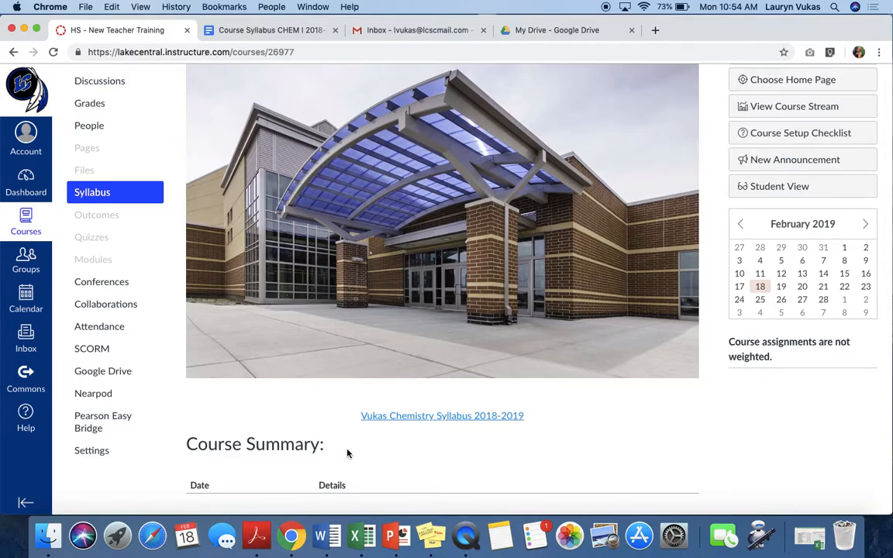
- Open the teacher's Chemistry 18-19 course from the Dashboard and examine its syllabus home page down to the syllabus link
left_click(24, 188)
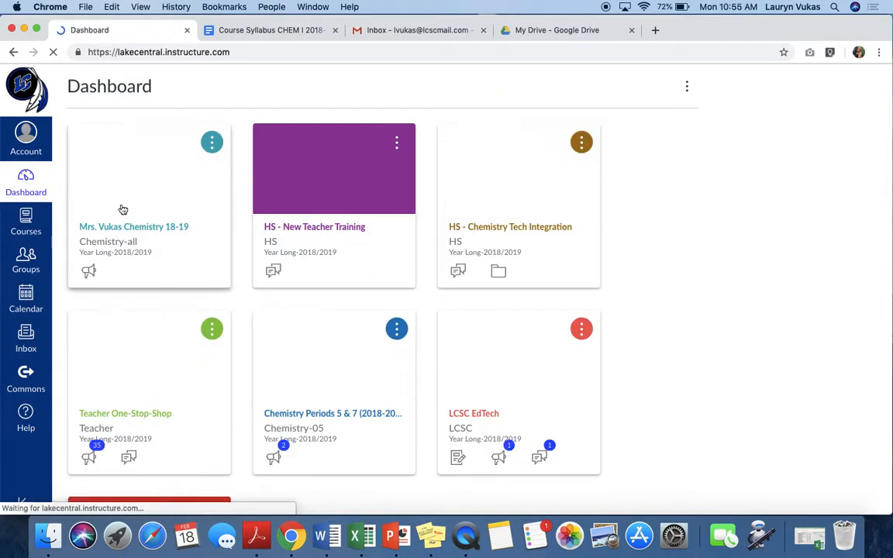
left_click(160, 232)
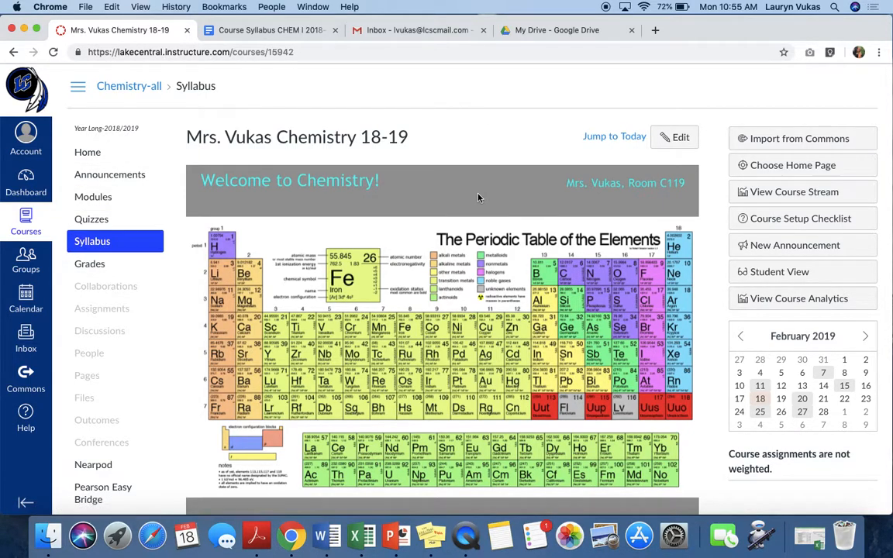
scroll(430, 173, "down", 2)
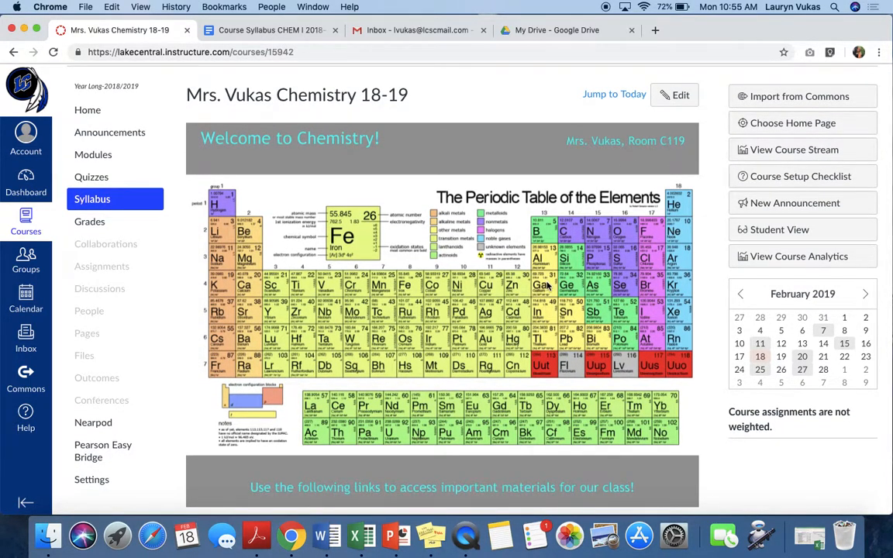
scroll(548, 287, "down", 5)
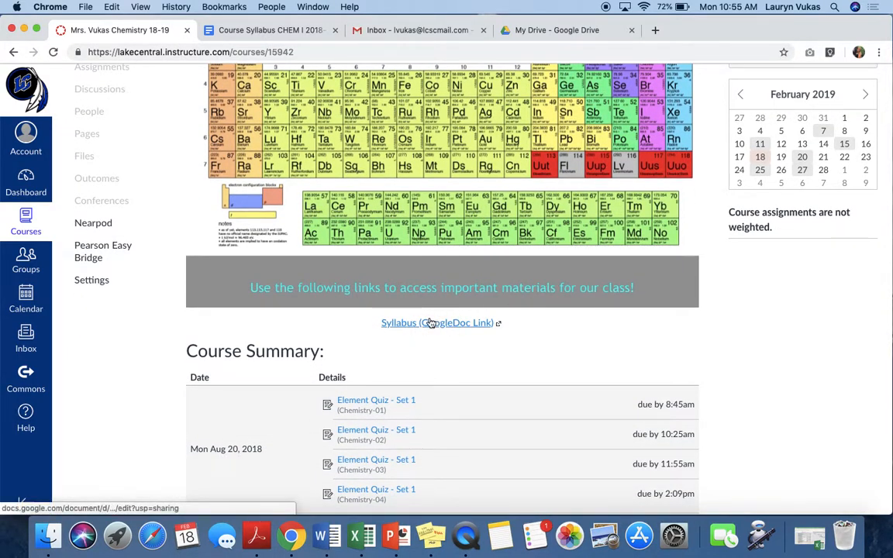
scroll(618, 375, "down", 4)
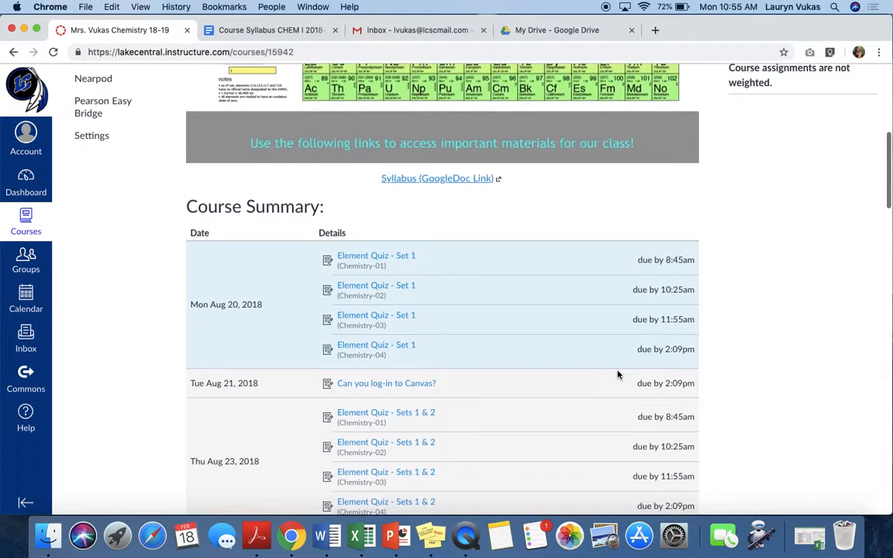
- Browse the dated entries in the Chemistry 18-19 Course Summary and jump to today's date
scroll(618, 374, "down", 9)
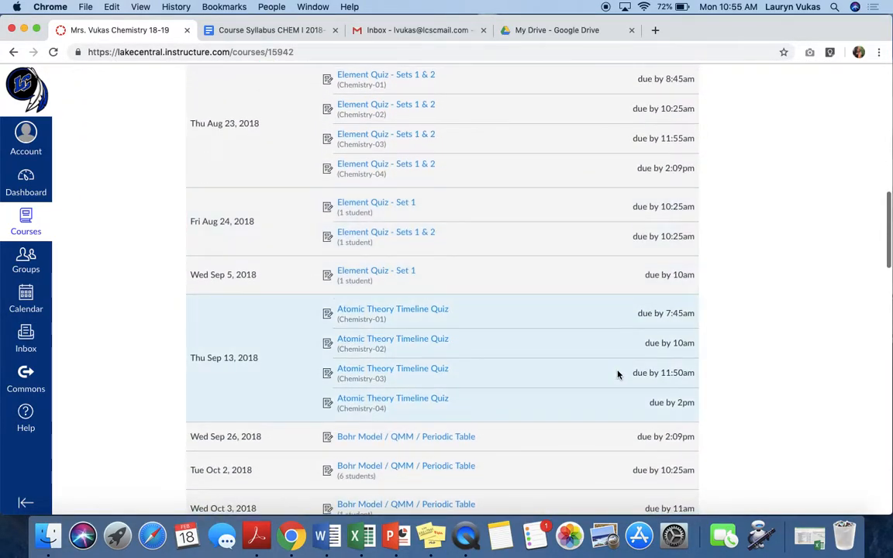
scroll(618, 375, "down", 15)
scroll(618, 374, "down", 20)
scroll(618, 374, "down", 3)
scroll(618, 374, "up", 20)
scroll(618, 375, "up", 15)
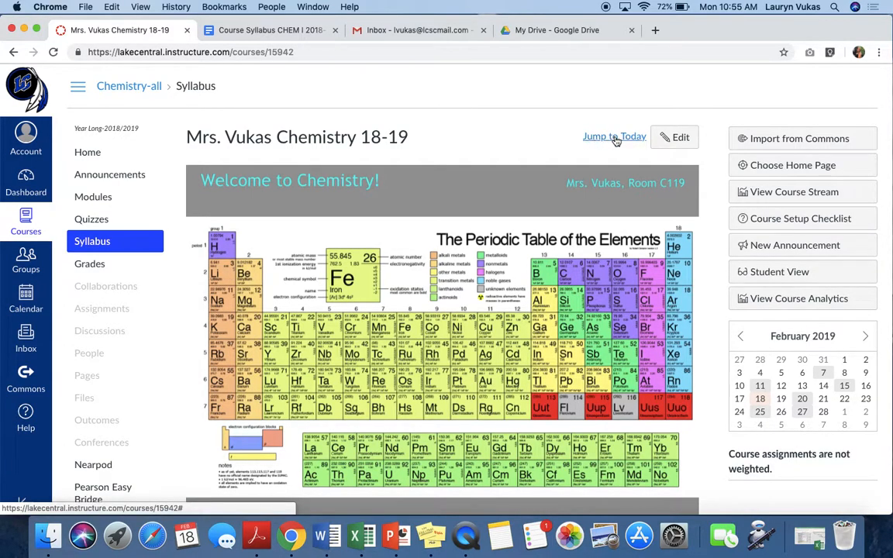
left_click(615, 137)
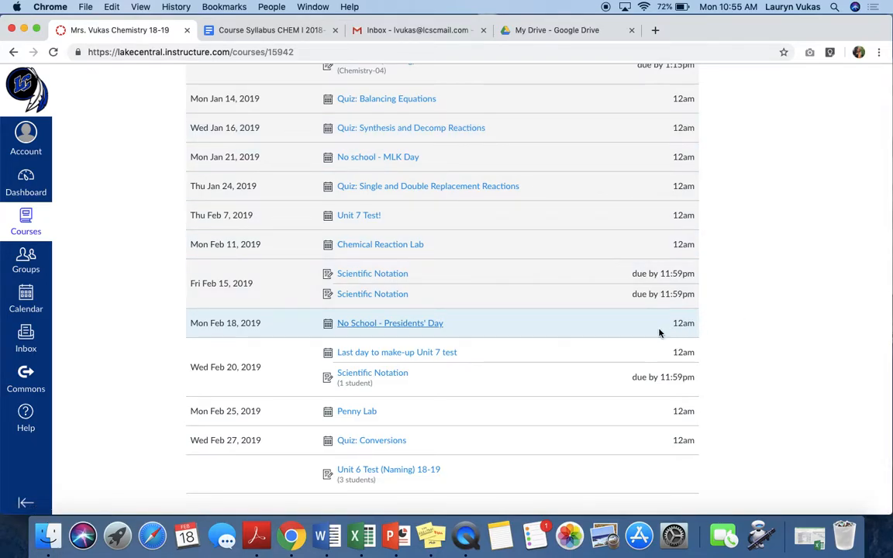
scroll(717, 325, "up", 20)
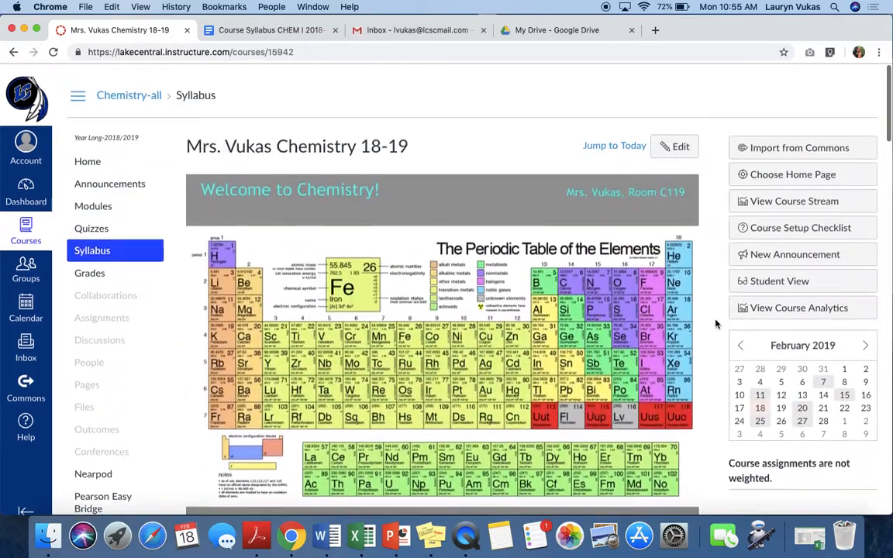
- Return to the HS - New Teacher Training course from the Dashboard and look over its syllabus home page
left_click(32, 191)
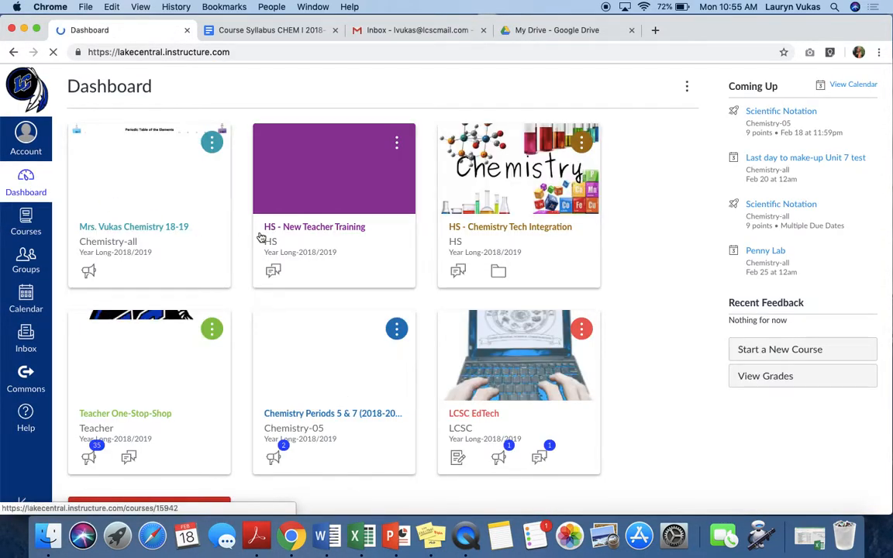
left_click(303, 233)
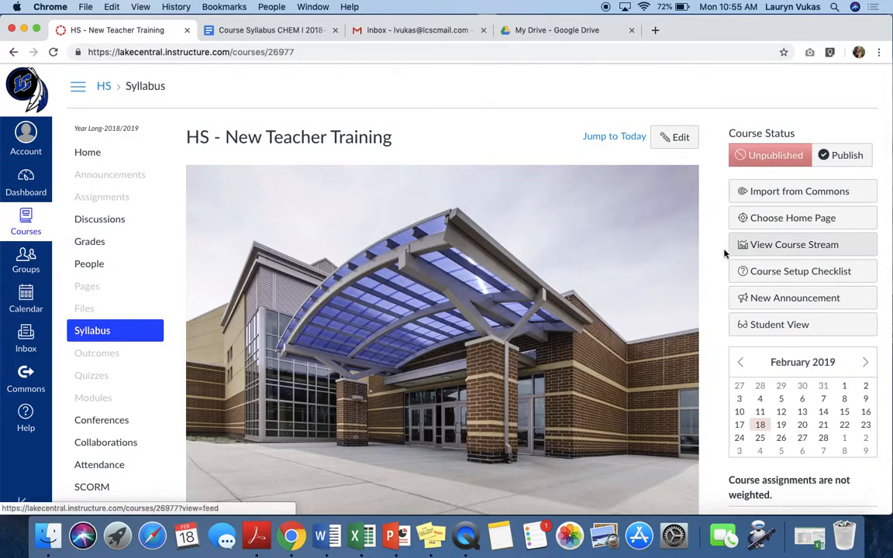
scroll(710, 257, "down", 5)
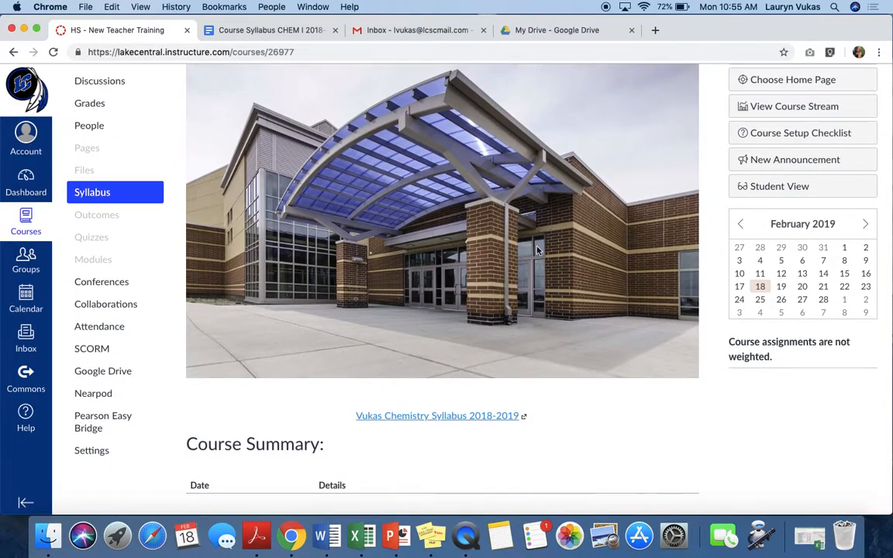
scroll(537, 249, "up", 5)
scroll(537, 250, "down", 5)
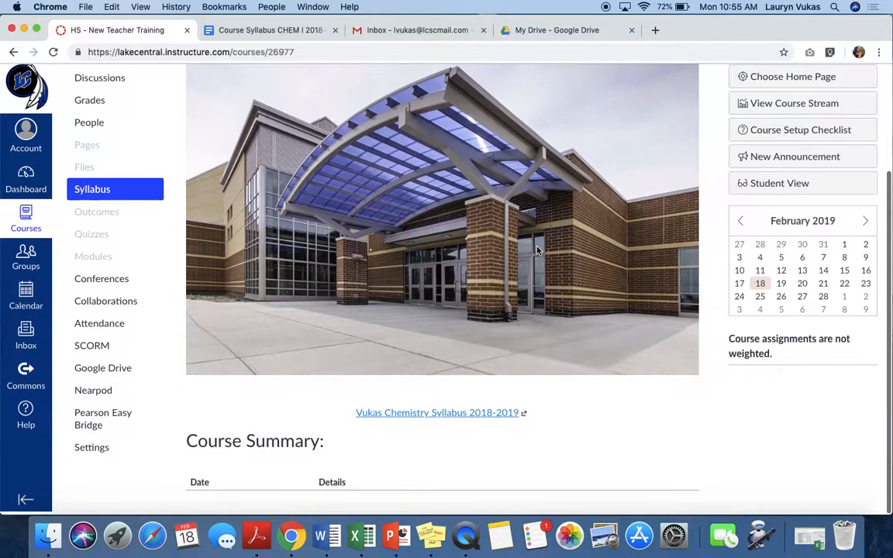
- Open the course settings and upload LCHS Outside.jpg from the Desktop as the course image
left_click(94, 456)
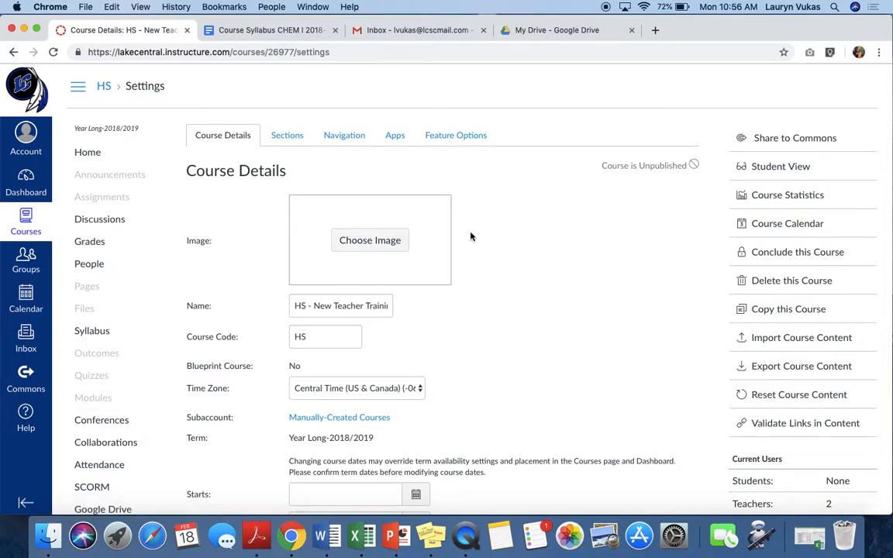
left_click(371, 241)
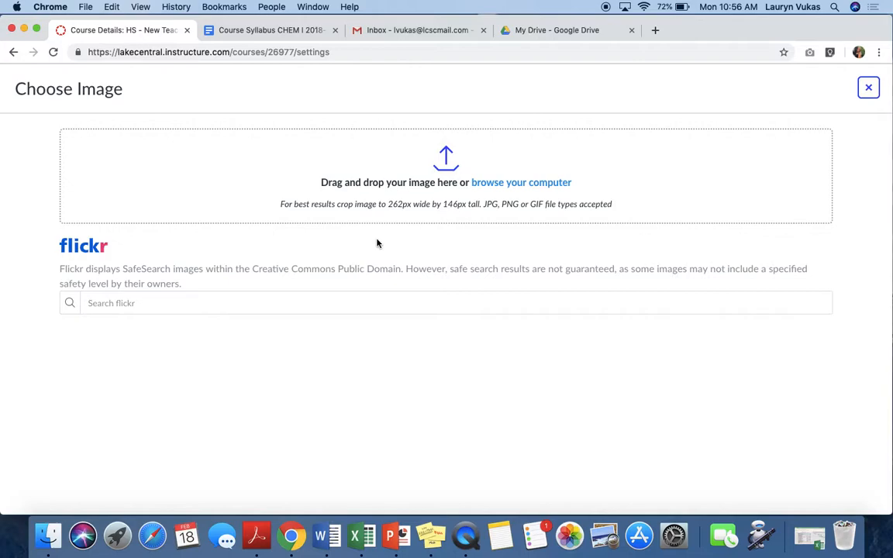
left_click(532, 184)
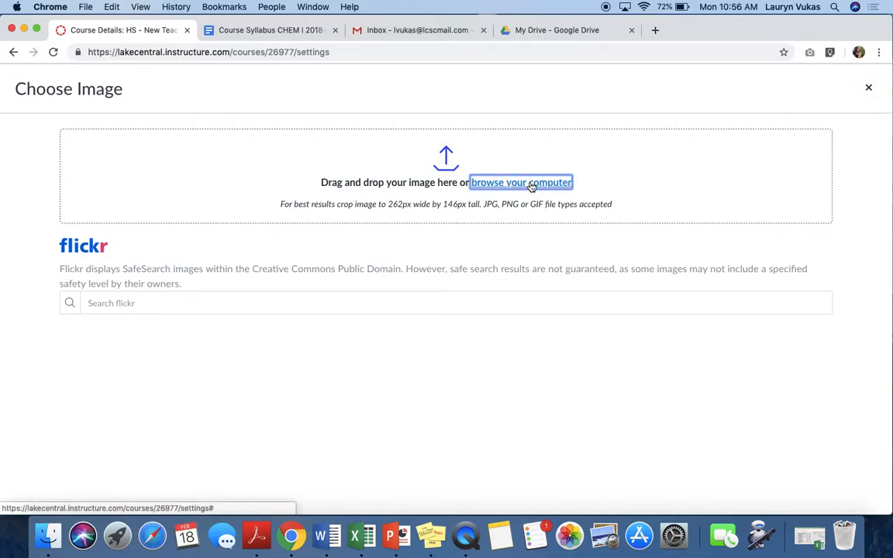
scroll(380, 233, "down", 5)
scroll(380, 234, "down", 3)
left_click(355, 237)
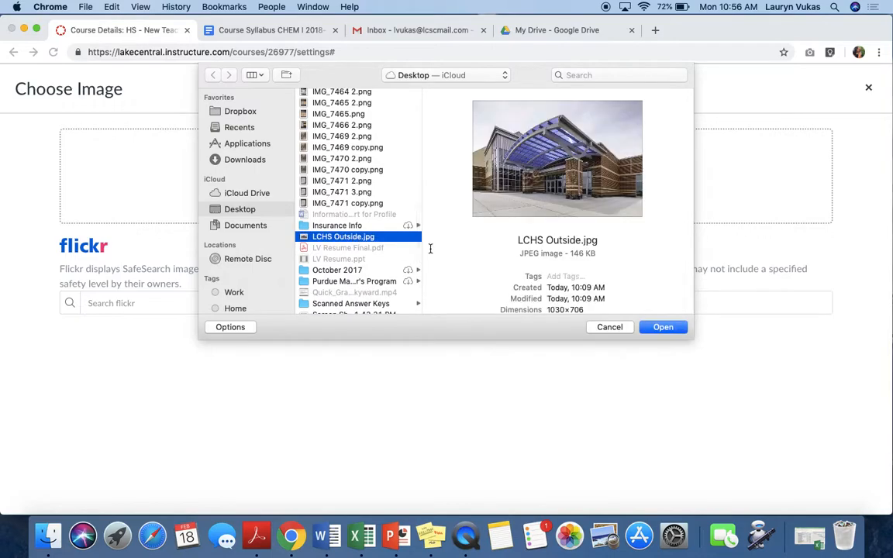
left_click(657, 327)
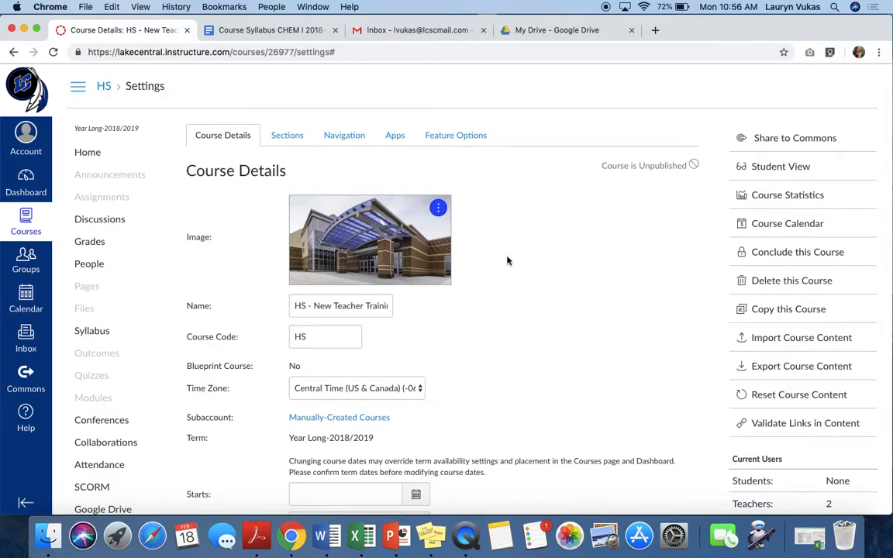
- Save the updated course details with the new course image
scroll(508, 260, "down", 10)
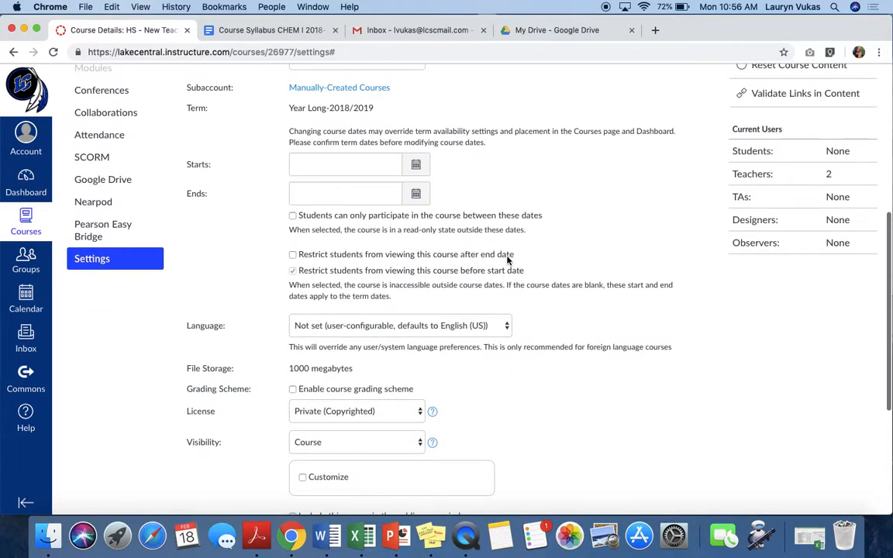
scroll(508, 261, "up", 10)
scroll(508, 260, "down", 10)
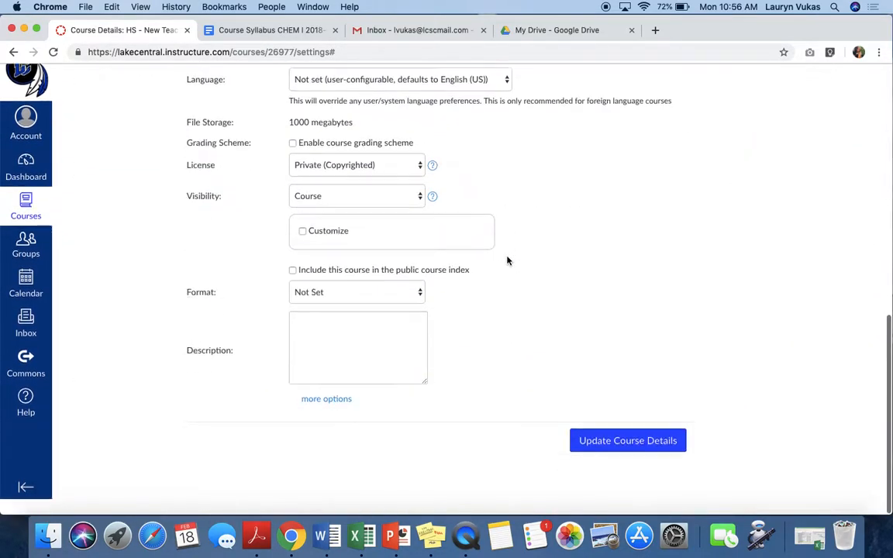
left_click(629, 459)
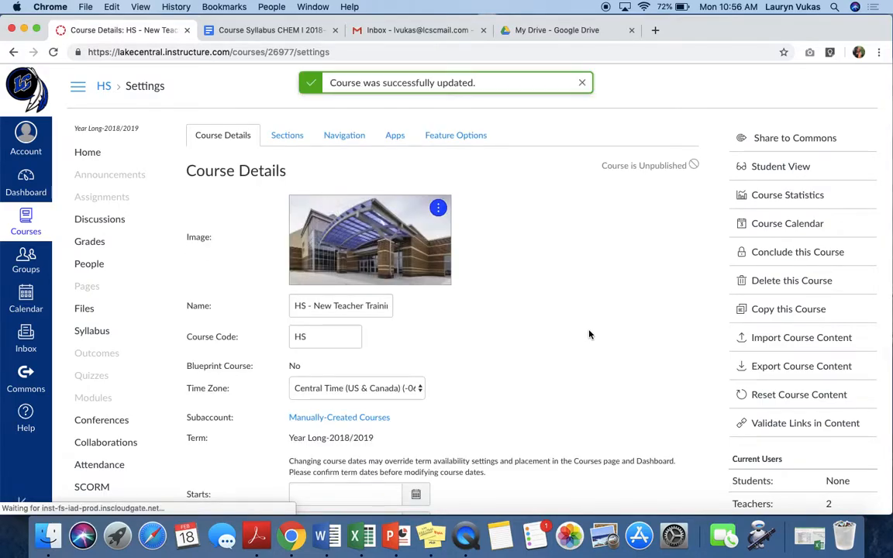
- Look over the remaining Course Details options and the course's list of sections
scroll(589, 335, "down", 5)
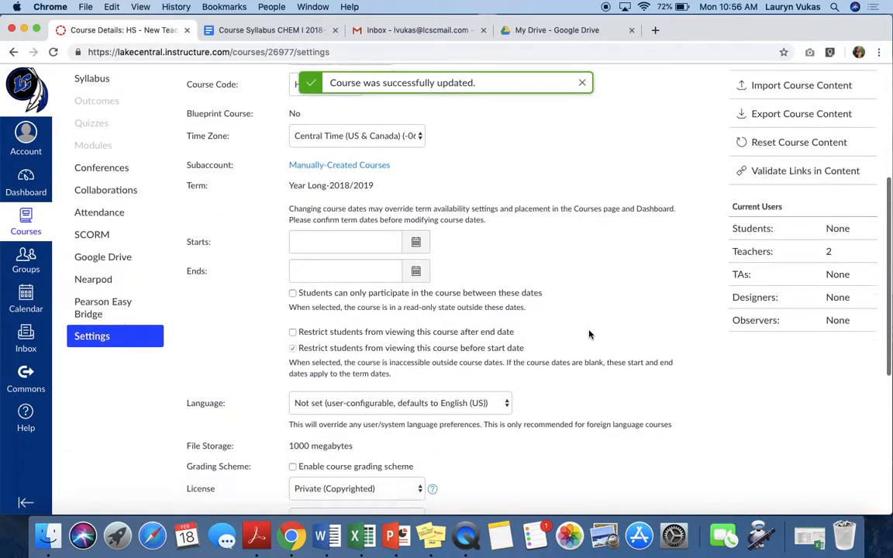
scroll(589, 335, "down", 5)
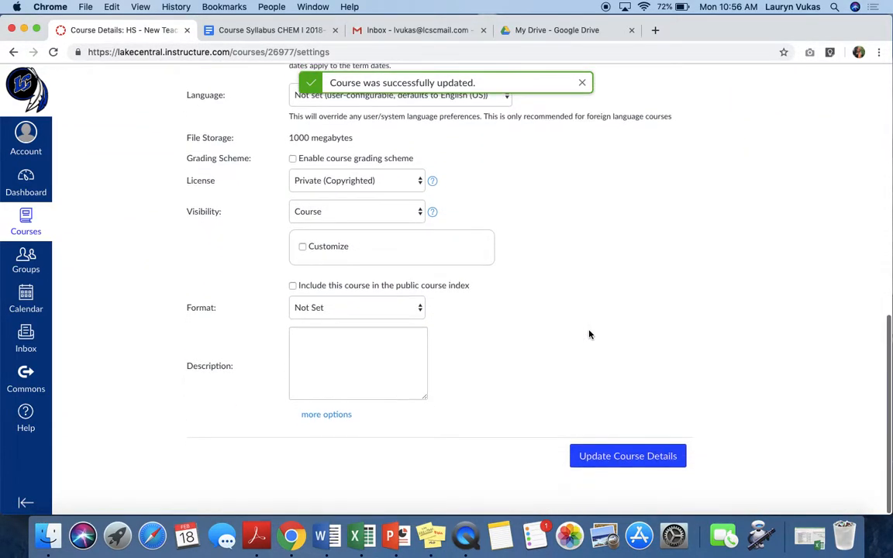
scroll(589, 335, "up", 5)
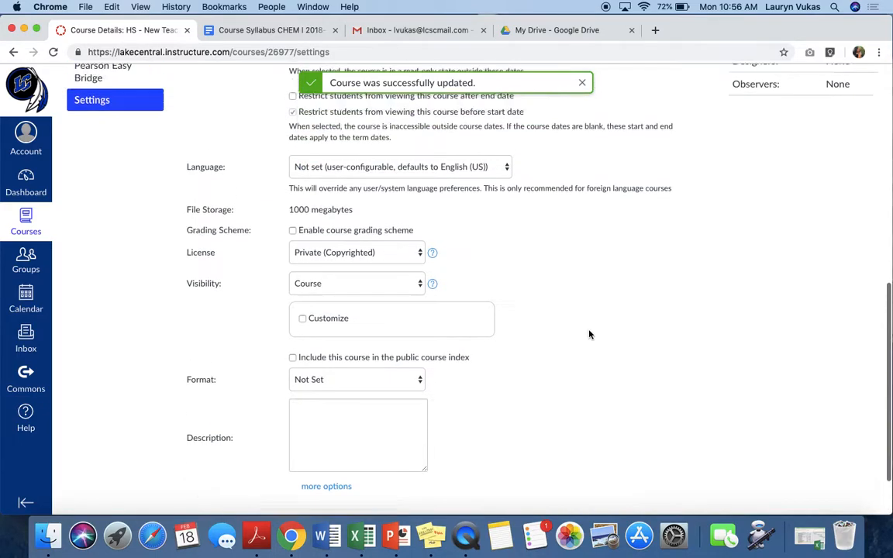
scroll(590, 335, "up", 5)
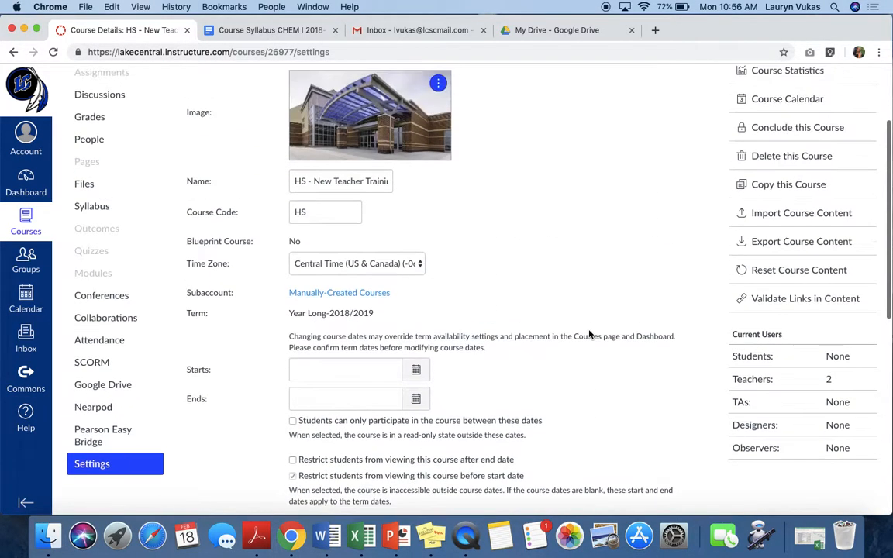
scroll(590, 335, "up", 3)
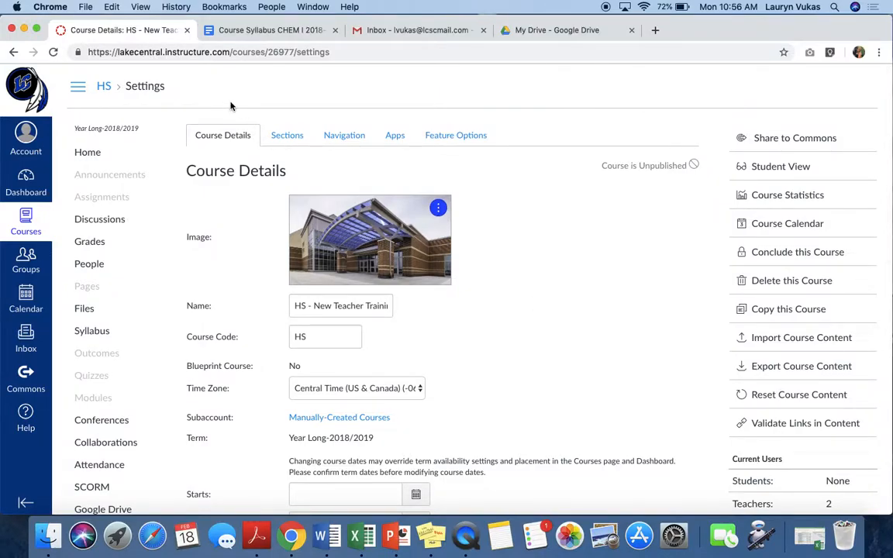
left_click(286, 135)
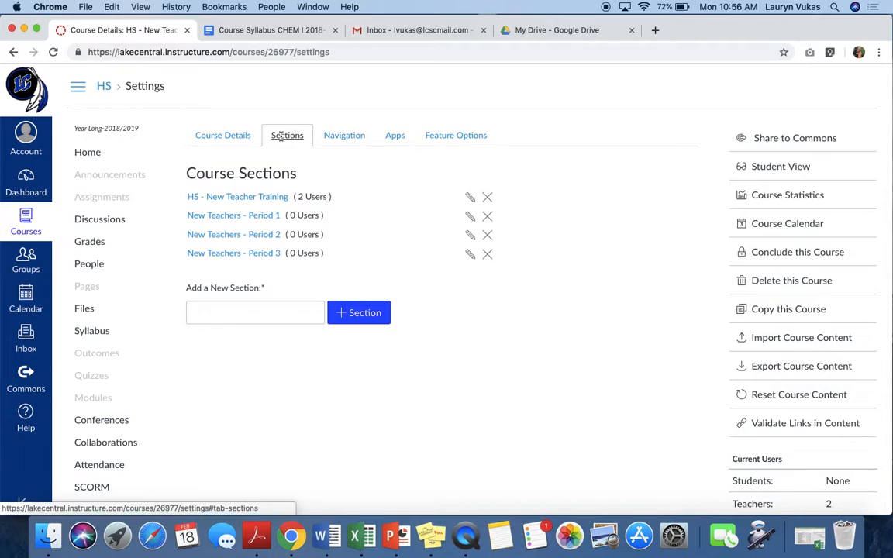
- Open the course navigation settings and move Discussions into the group of items hidden from students
left_click(338, 137)
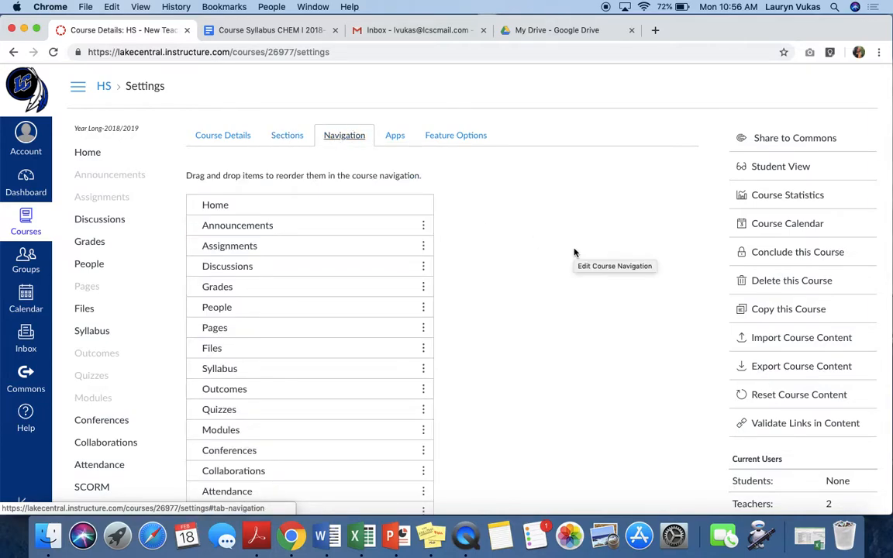
scroll(497, 239, "down", 5)
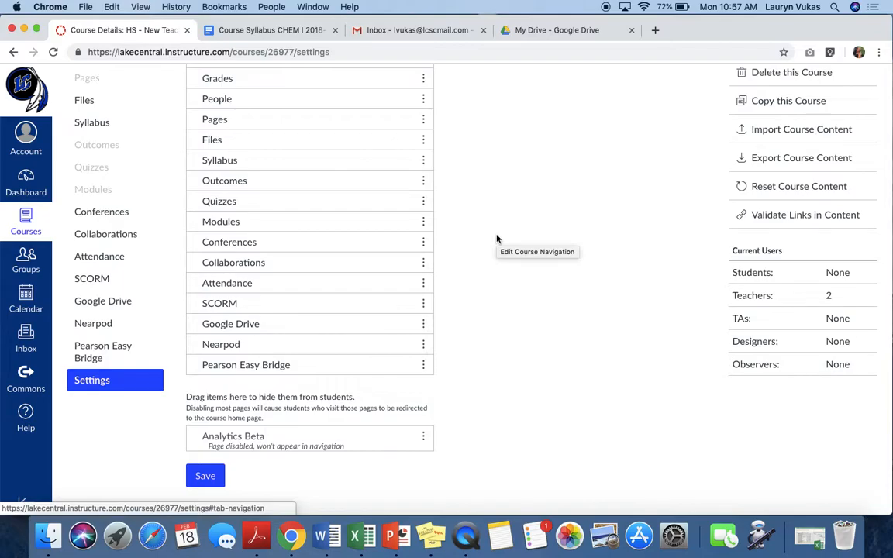
scroll(497, 239, "up", 5)
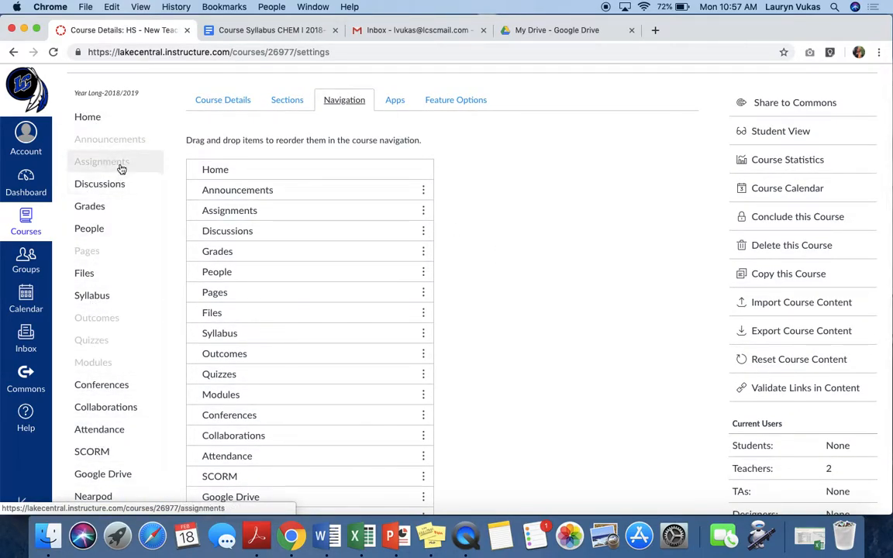
scroll(536, 299, "down", 3)
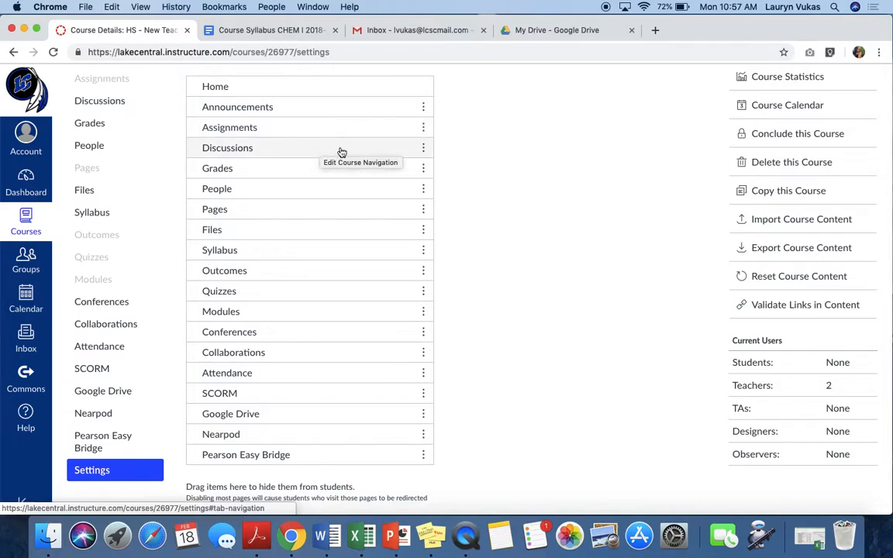
left_click_drag(423, 148, 434, 503)
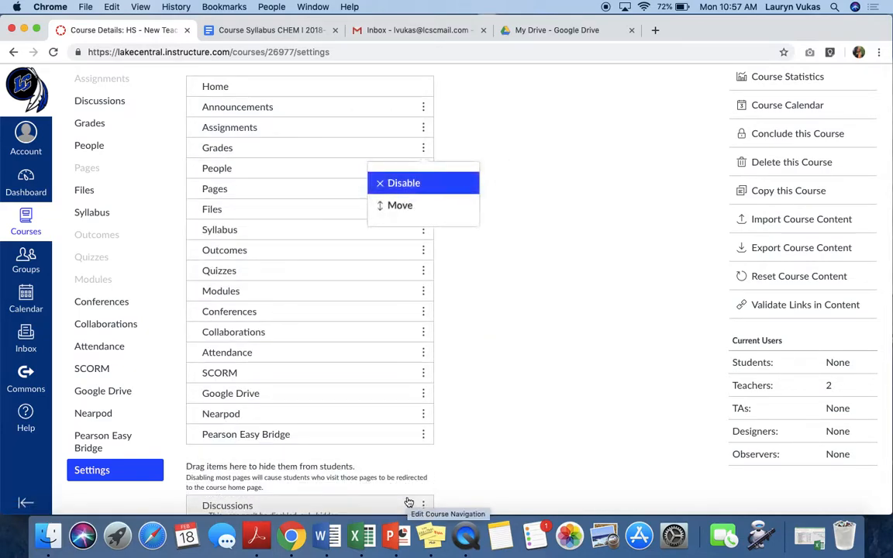
scroll(478, 443, "down", 2)
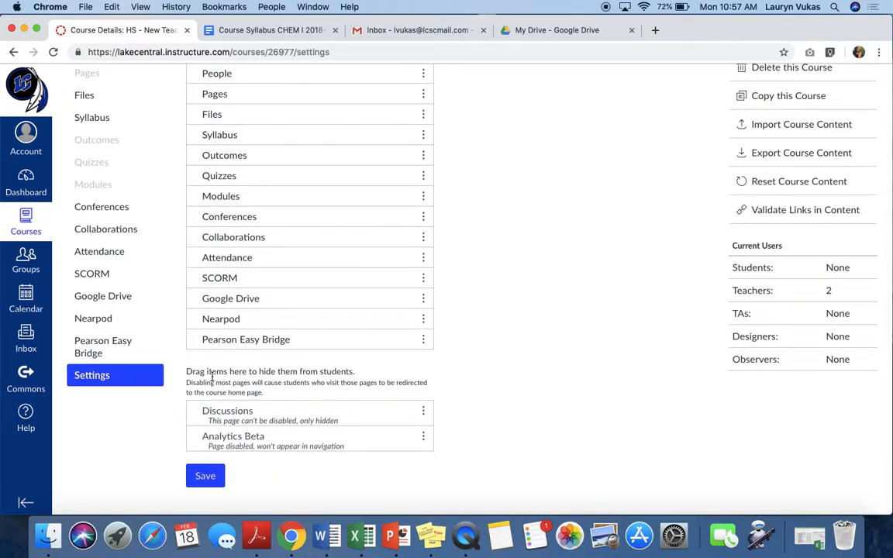
- Reorder the course navigation so Grades and Modules, in that order, directly follow Announcements
scroll(504, 383, "up", 4)
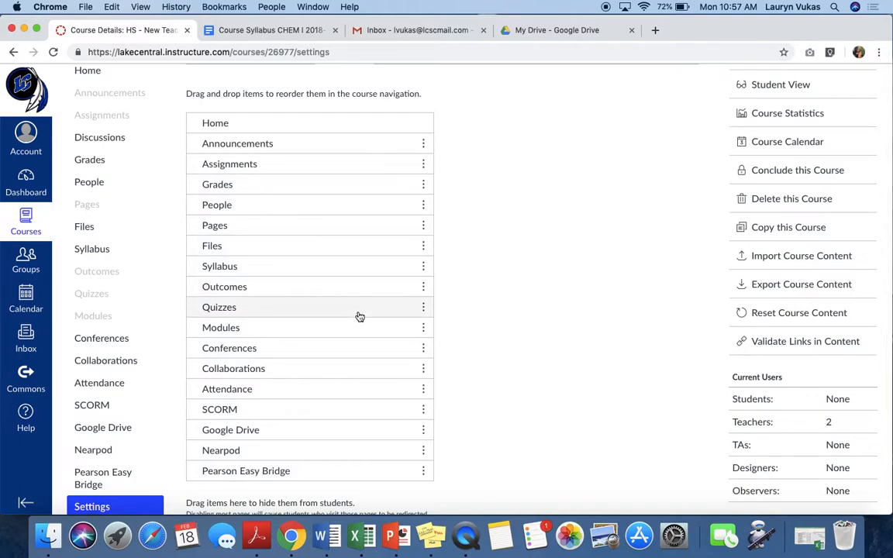
left_click_drag(422, 331, 414, 167)
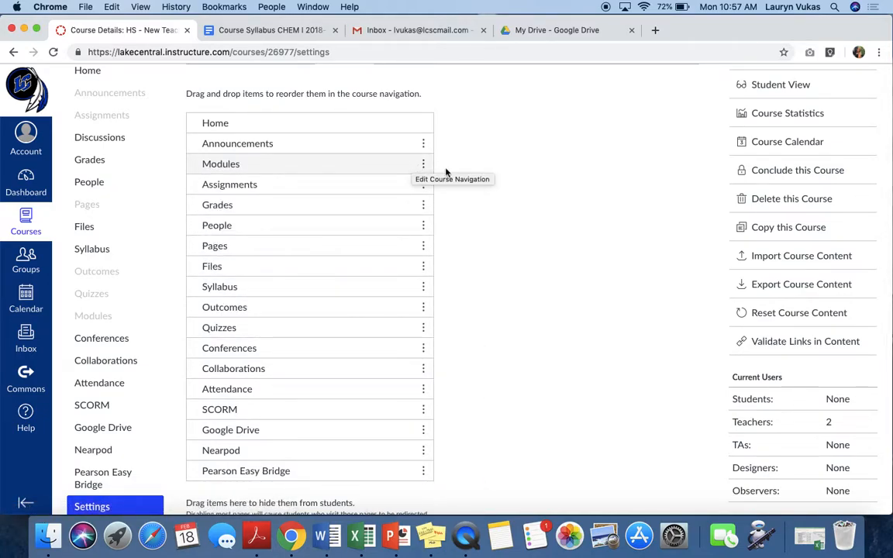
left_click_drag(424, 205, 421, 166)
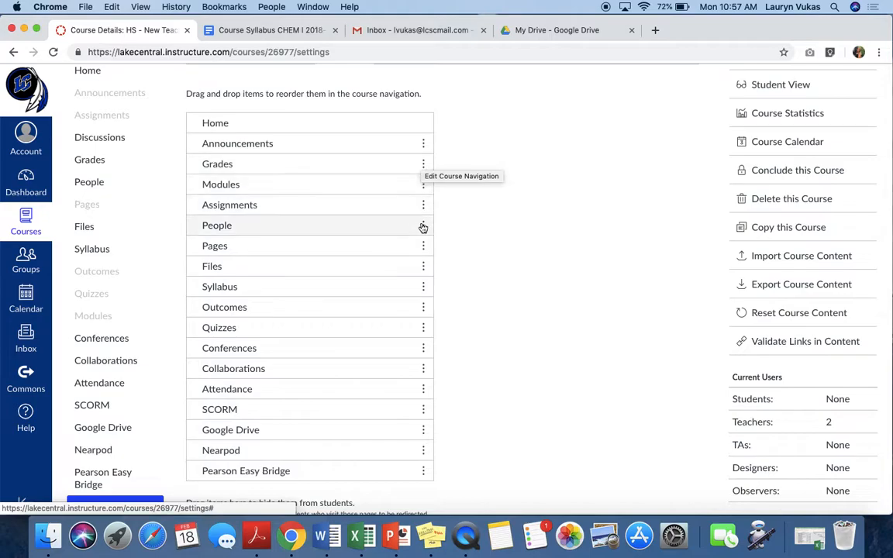
- Hide People, Outcomes and Conferences from students in the course navigation
scroll(465, 248, "down", 3)
left_click_drag(428, 160, 377, 465)
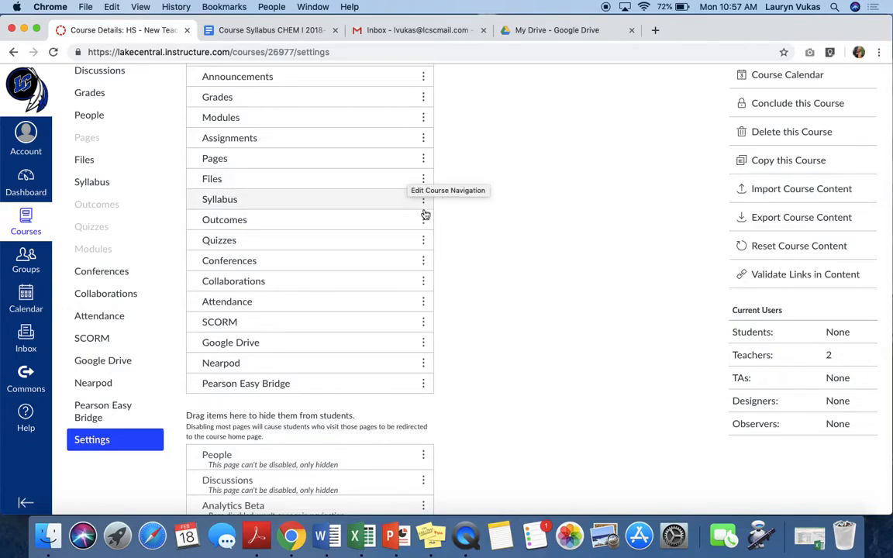
left_click_drag(425, 223, 402, 428)
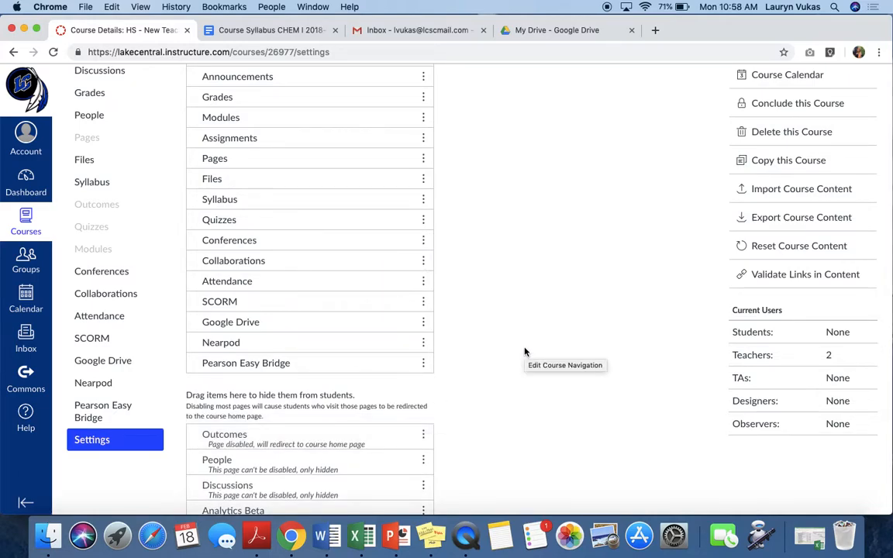
left_click_drag(422, 241, 405, 419)
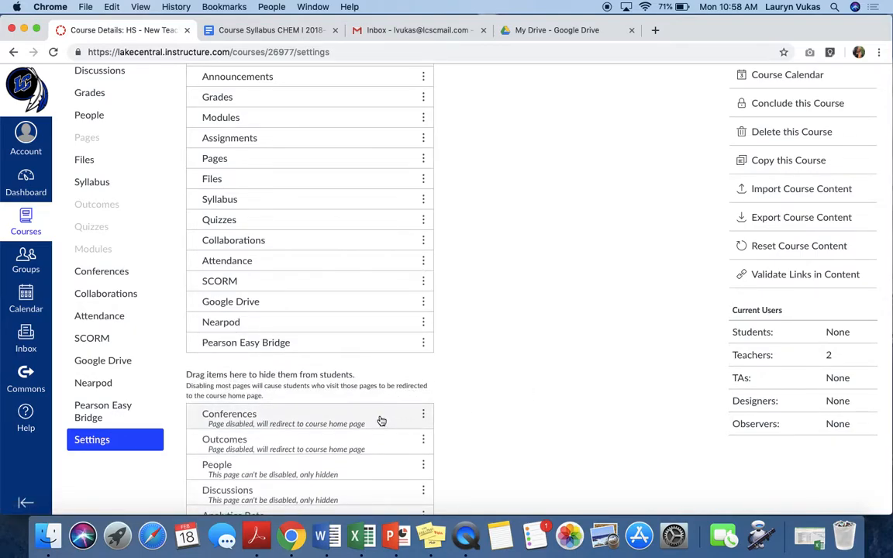
- Hide Collaborations, Attendance and SCORM from students in the course navigation
left_click(423, 241)
left_click_drag(423, 243, 386, 391)
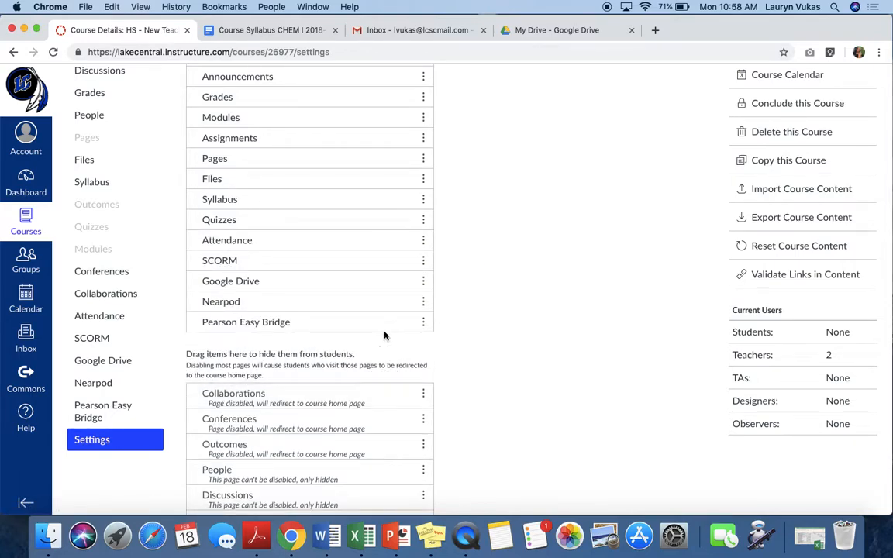
left_click(425, 244)
left_click_drag(419, 240, 399, 373)
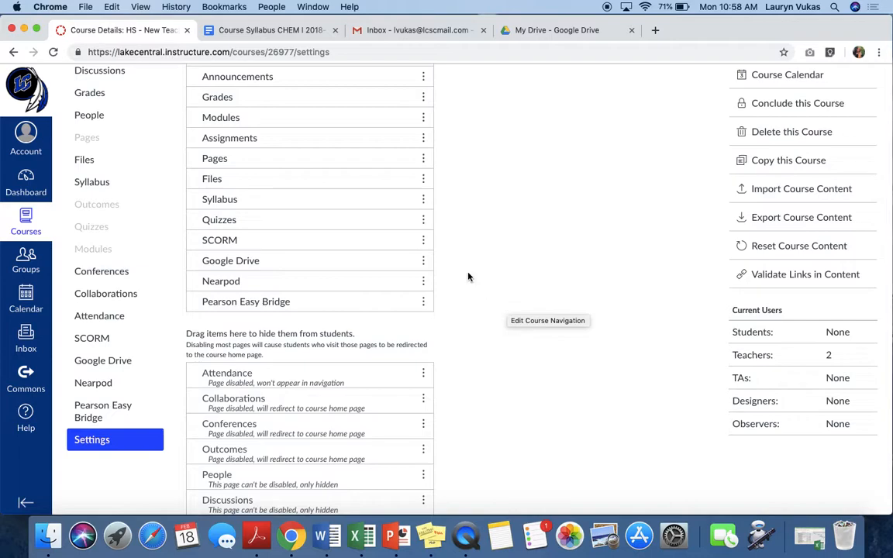
left_click(423, 240)
left_click_drag(416, 240, 407, 351)
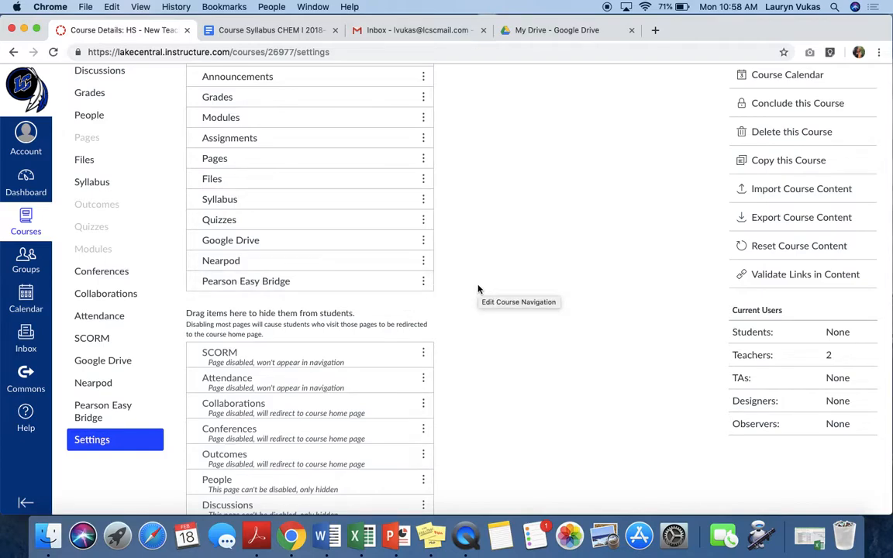
- Place Syllabus directly below Quizzes in the course navigation, save the changes and review the updated course menu
scroll(478, 289, "up", 3)
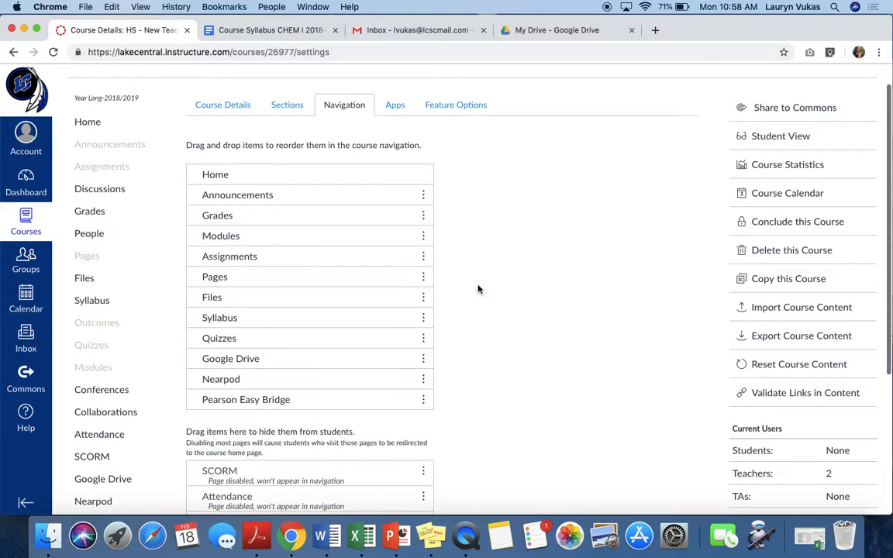
left_click(423, 318)
left_click_drag(423, 318, 427, 344)
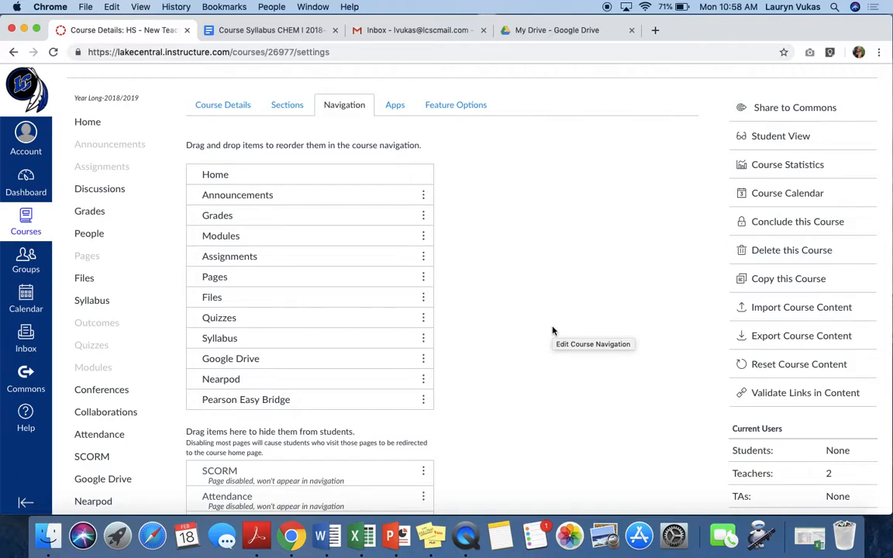
scroll(508, 318, "down", 5)
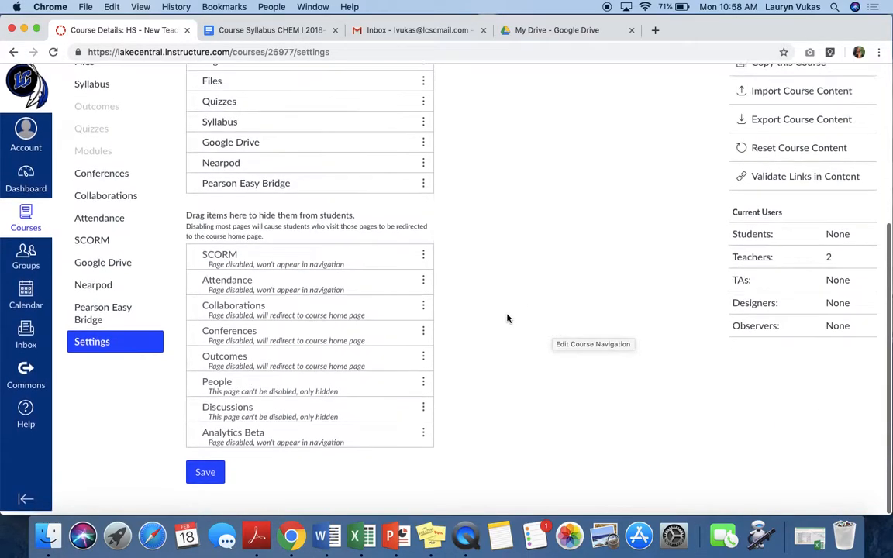
left_click(206, 476)
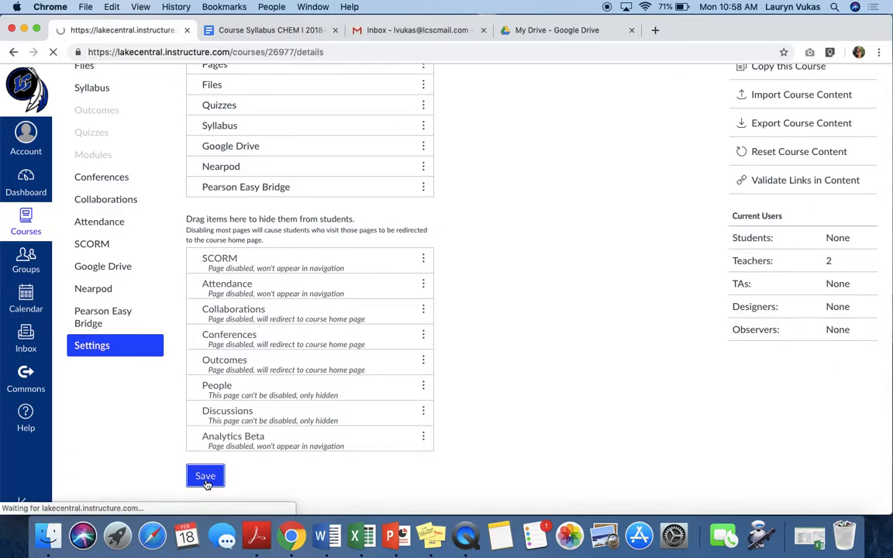
scroll(537, 334, "down", 5)
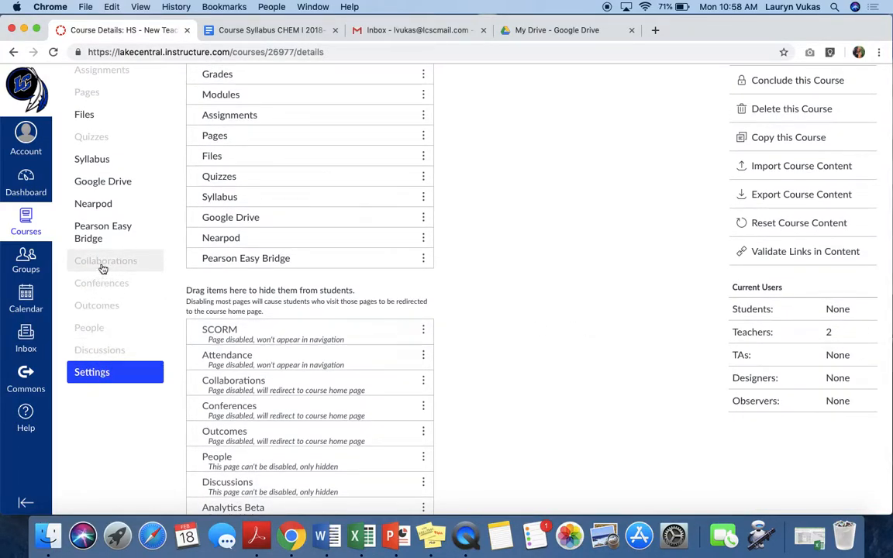
scroll(103, 267, "up", 5)
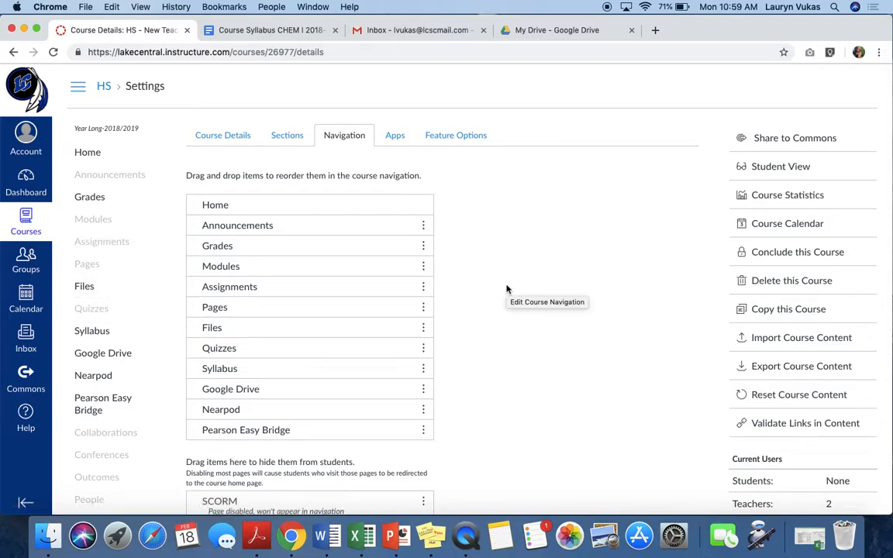
- Save the course navigation again and check the lists of visible and hidden items
scroll(507, 289, "down", 5)
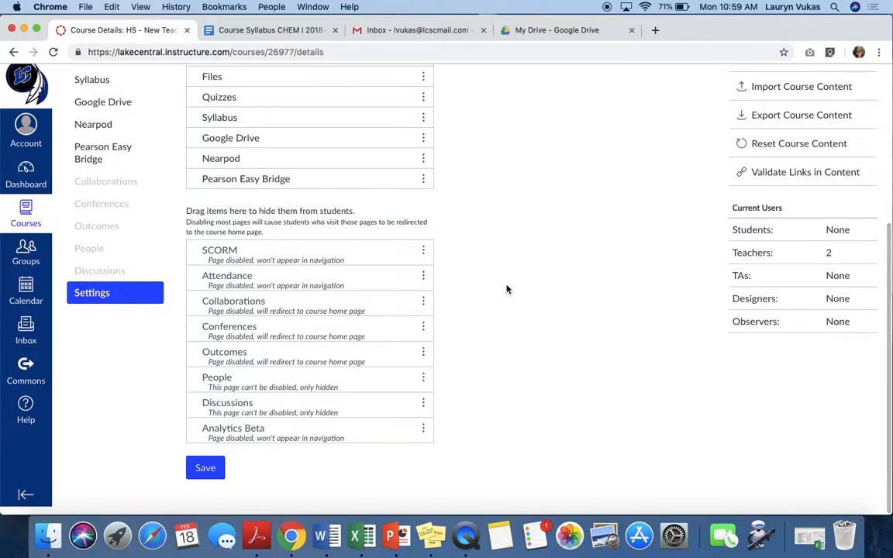
left_click(205, 475)
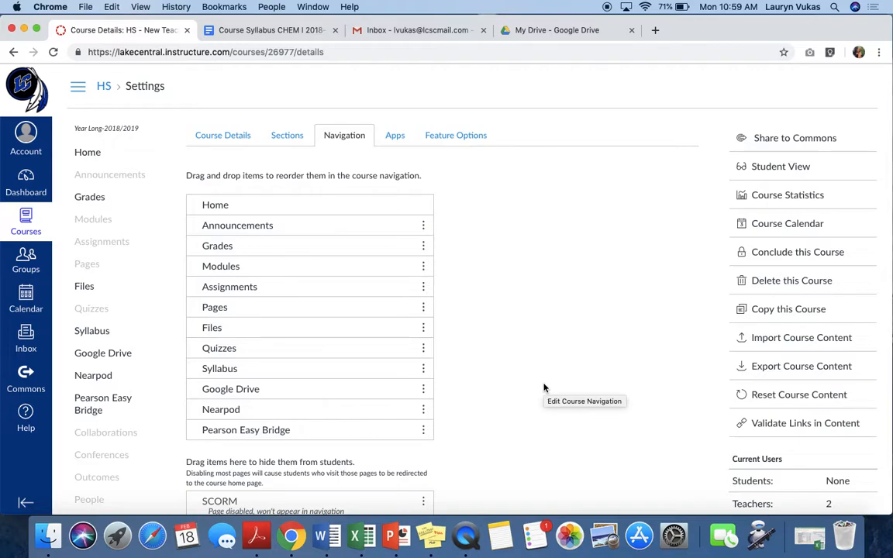
scroll(545, 385, "down", 4)
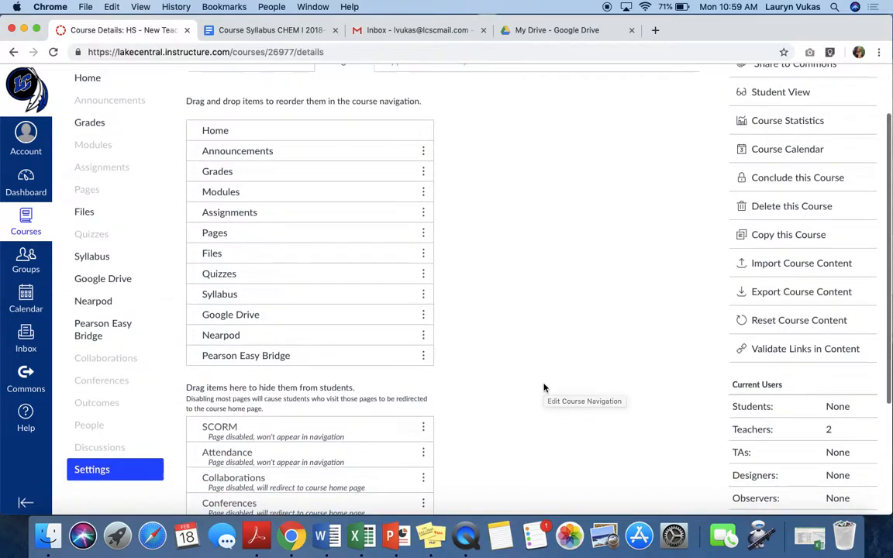
scroll(544, 385, "up", 4)
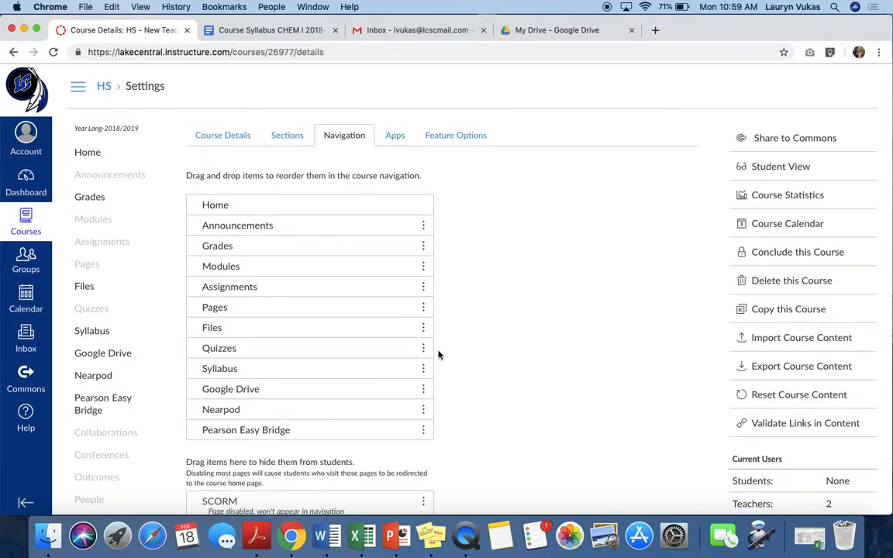
- Create a module named Skyward Training on the course's Modules page and publish it
left_click(97, 224)
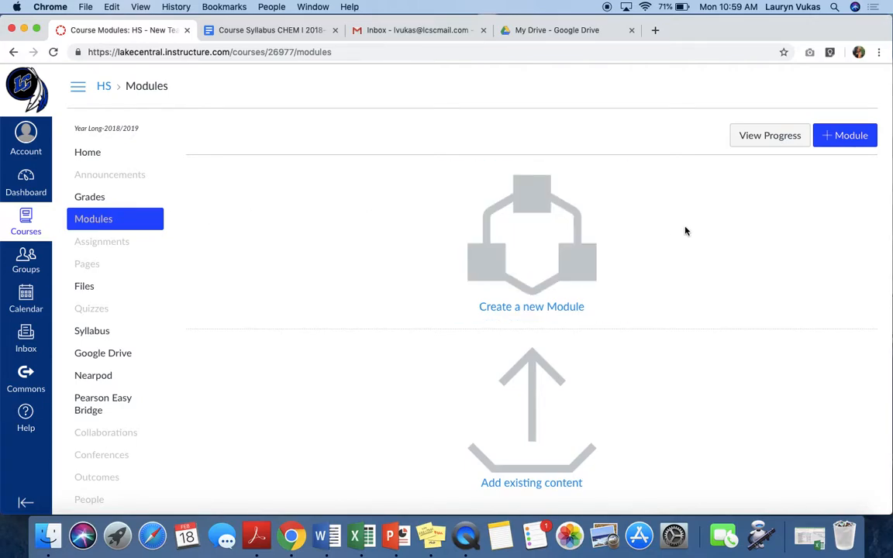
left_click(851, 138)
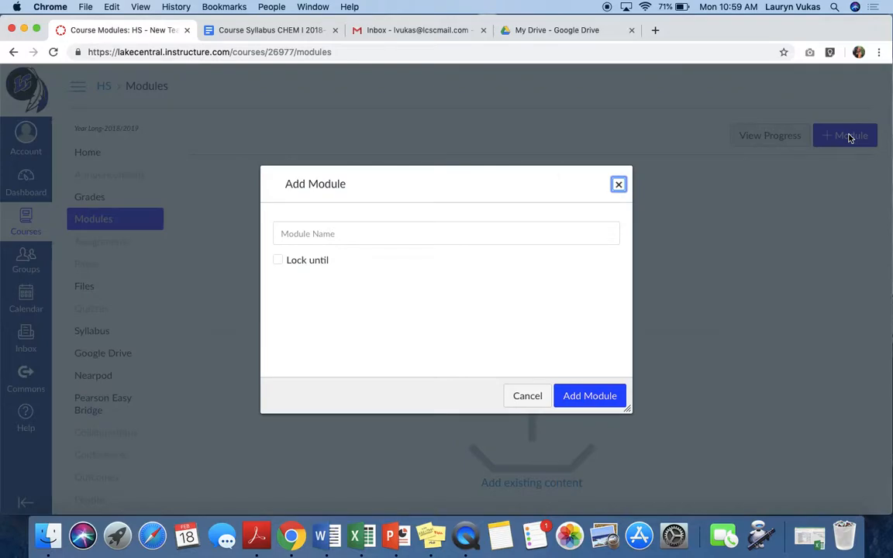
left_click(338, 234)
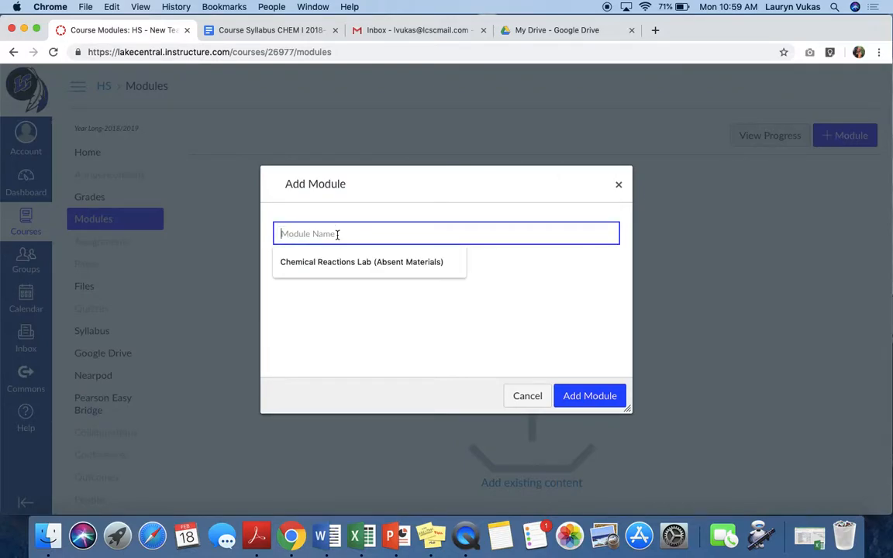
type("Skyward Training")
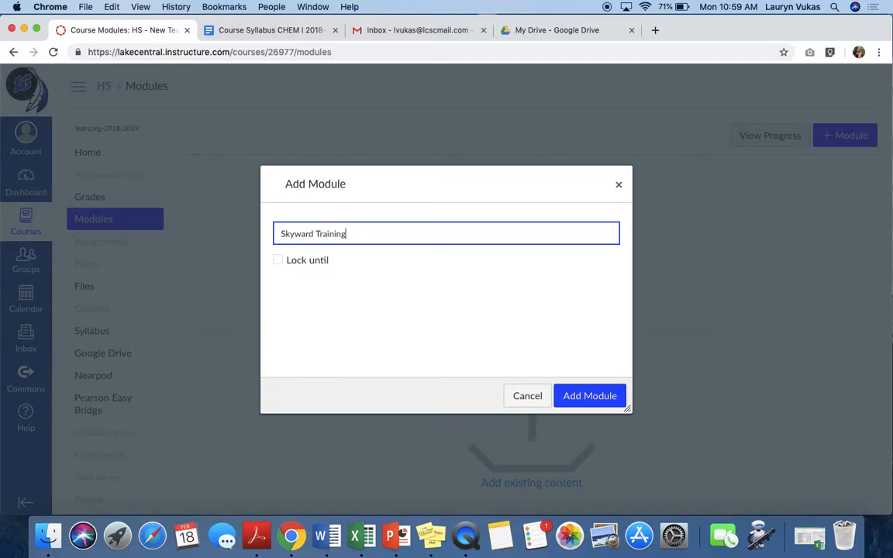
left_click(581, 399)
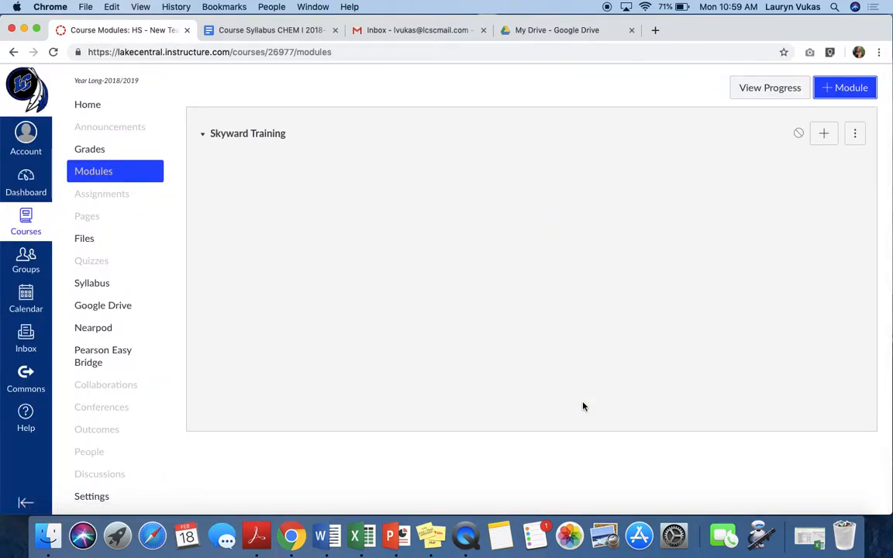
scroll(591, 345, "up", 2)
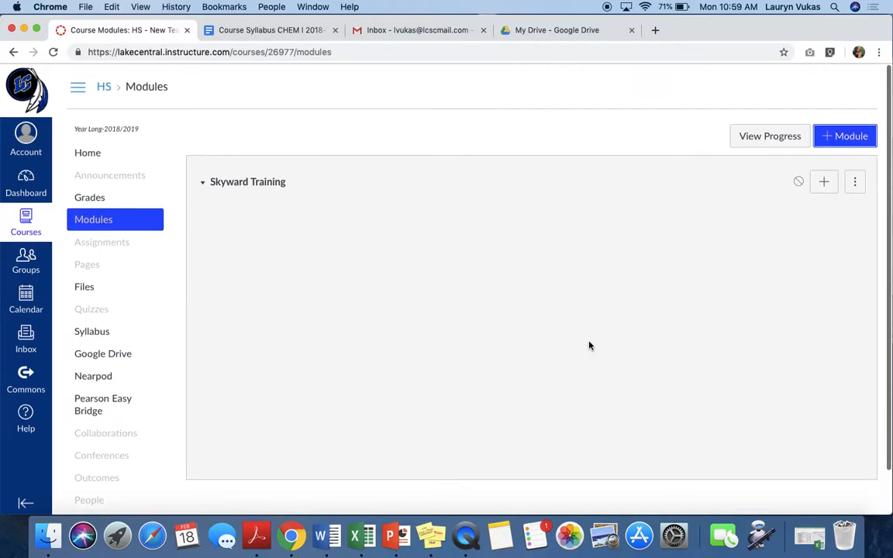
left_click(800, 183)
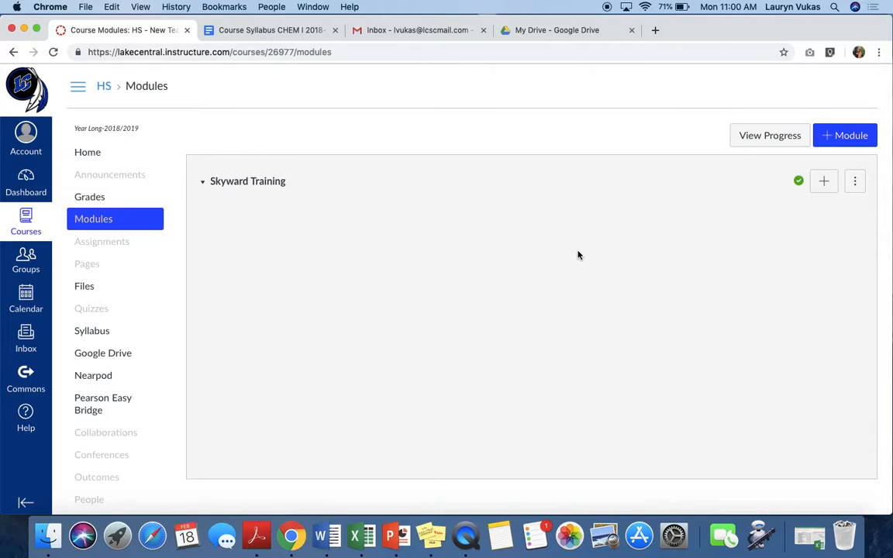
- Look through the item types that can be added to the Skyward Training module, without adding one
left_click(827, 186)
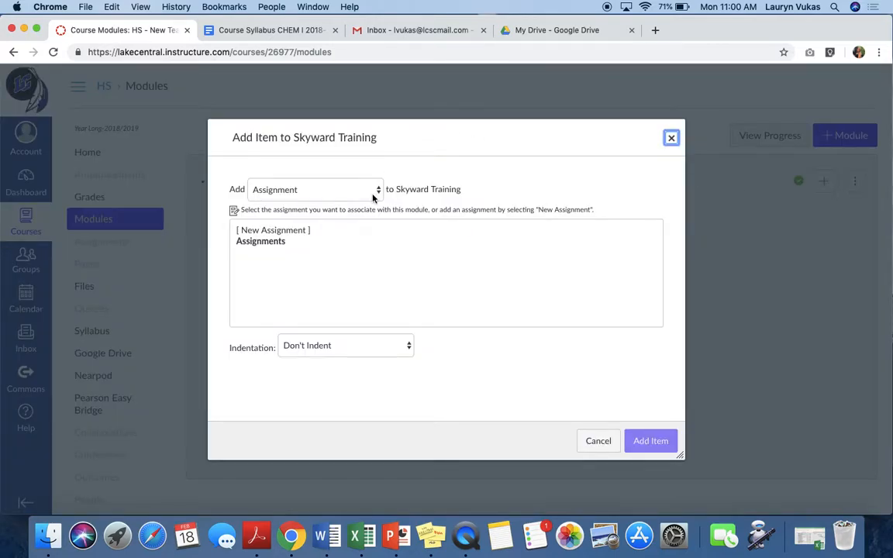
left_click(338, 188)
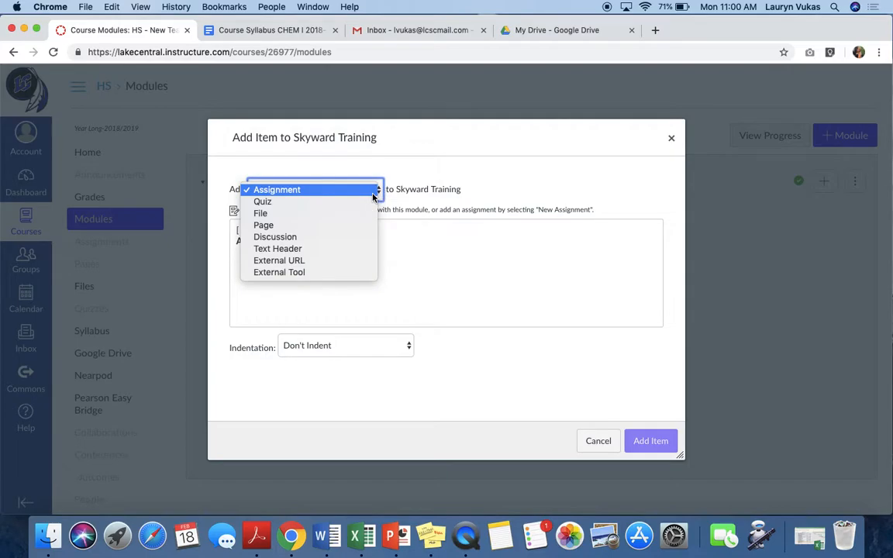
left_click(496, 187)
left_click(597, 441)
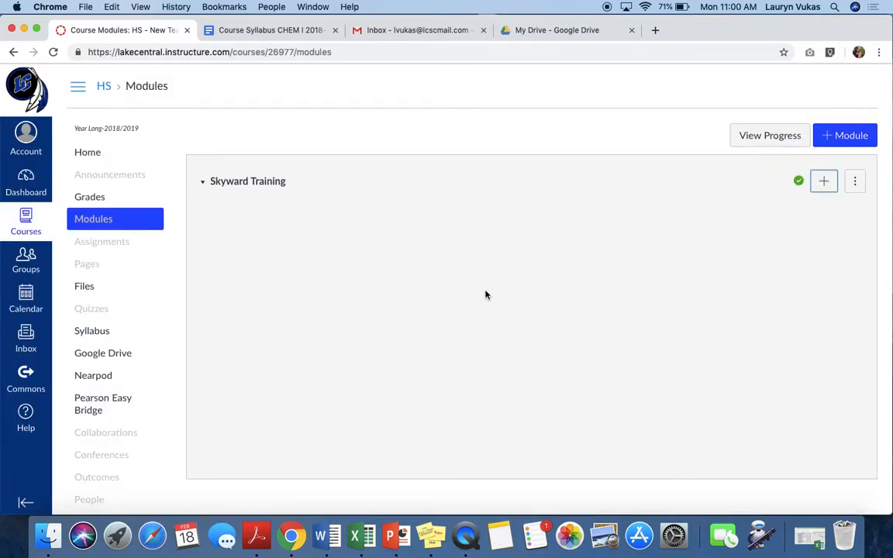
- Open the course settings and review the Course Details options
scroll(105, 233, "down", 2)
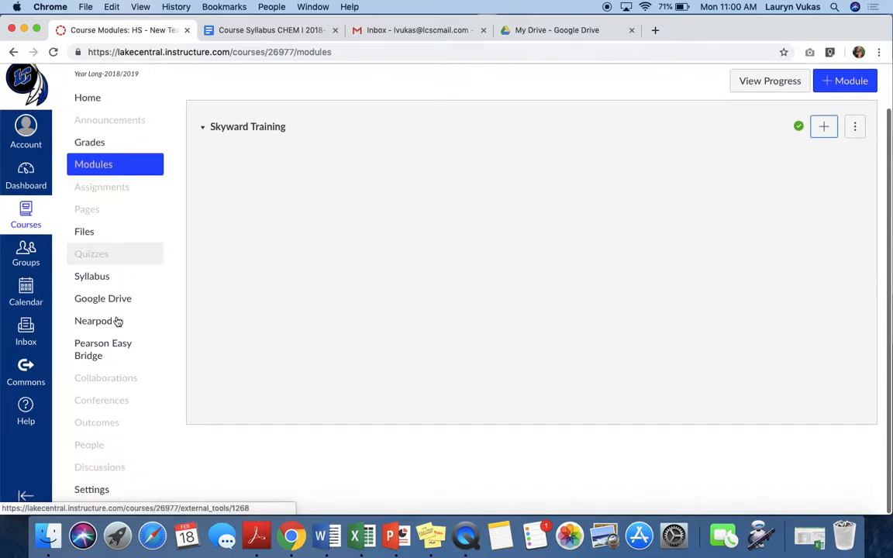
left_click(91, 495)
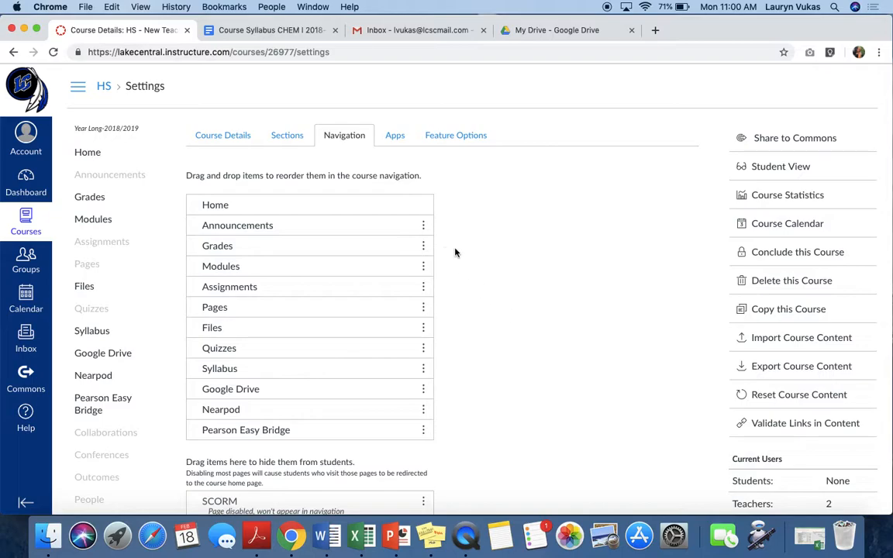
left_click(211, 136)
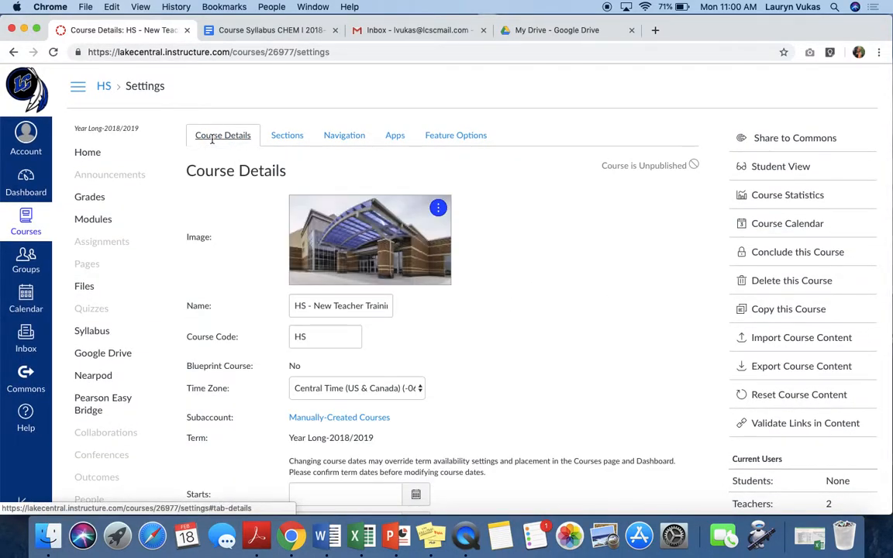
scroll(593, 254, "down", 5)
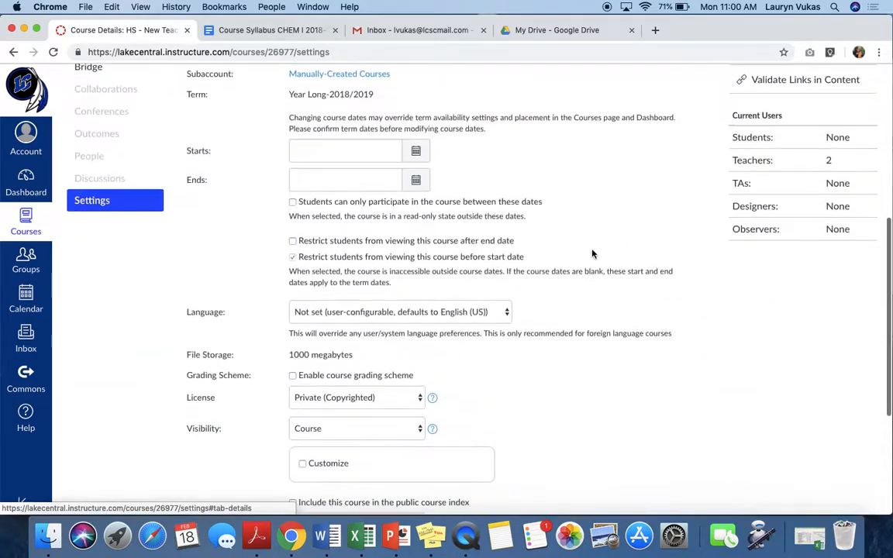
scroll(593, 254, "up", 5)
- Publish the course from its home page after checking the page's image and syllabus link
left_click(94, 154)
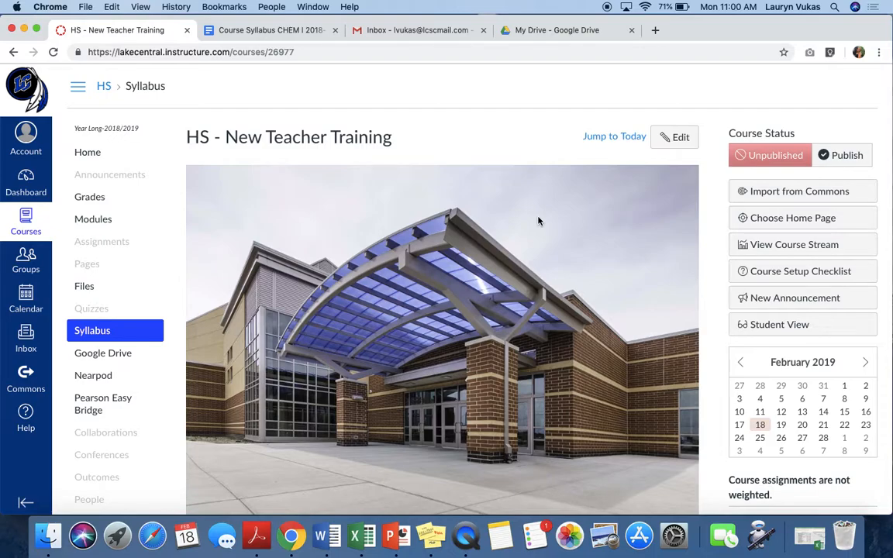
scroll(539, 221, "down", 4)
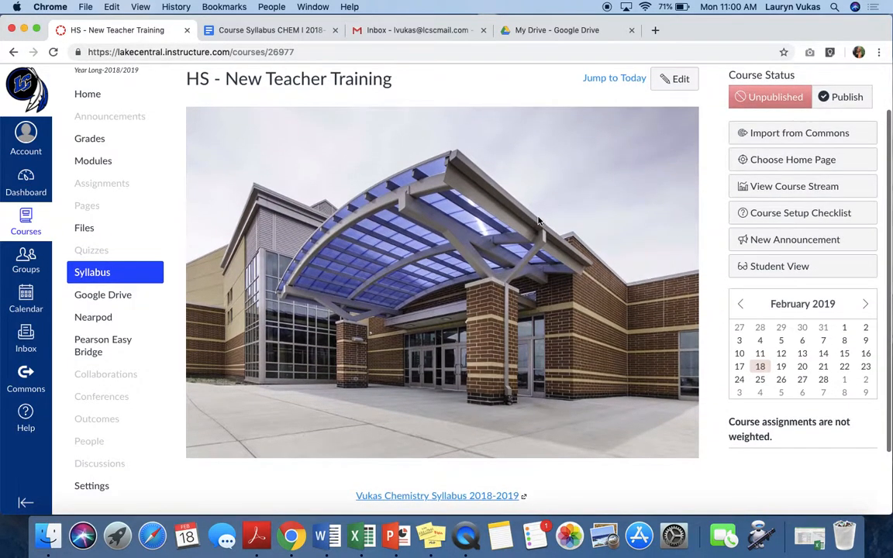
scroll(539, 221, "up", 4)
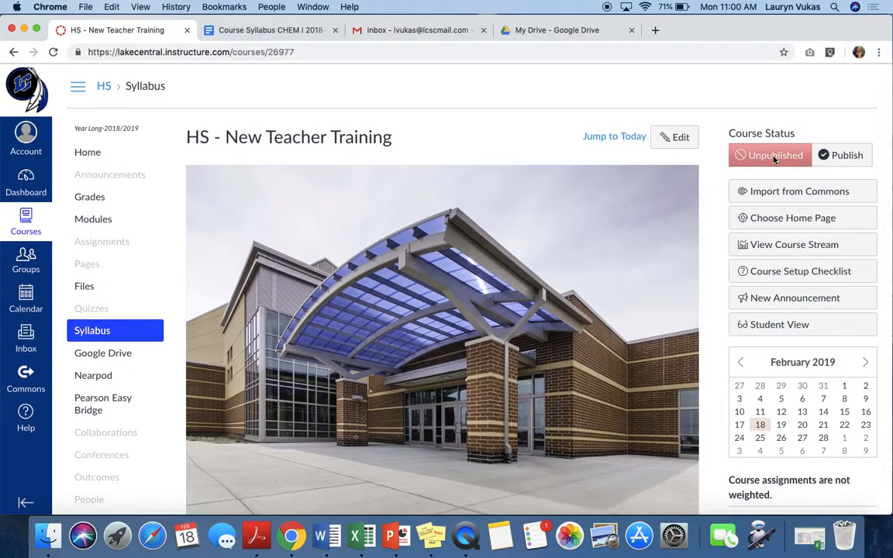
left_click(846, 156)
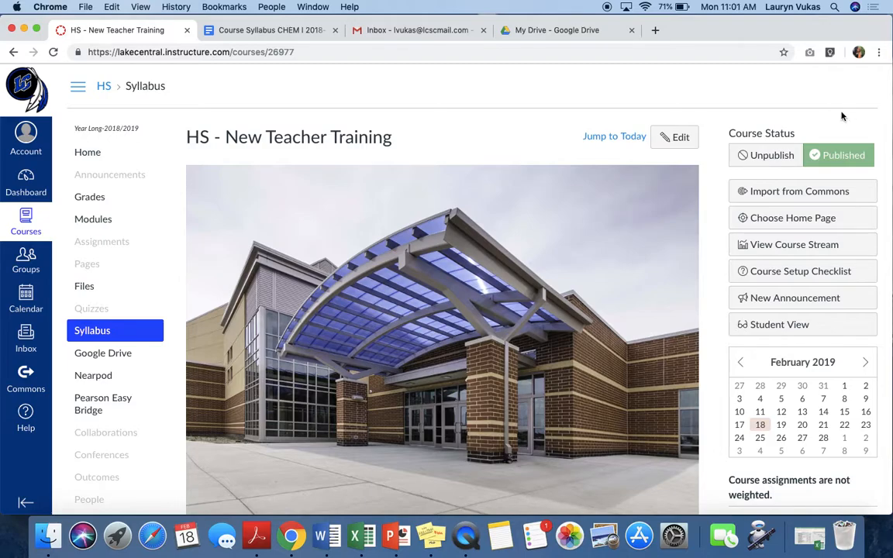
- Open the course home page in Student View and examine its navigation menu, image and syllabus link
left_click(93, 158)
left_click(782, 332)
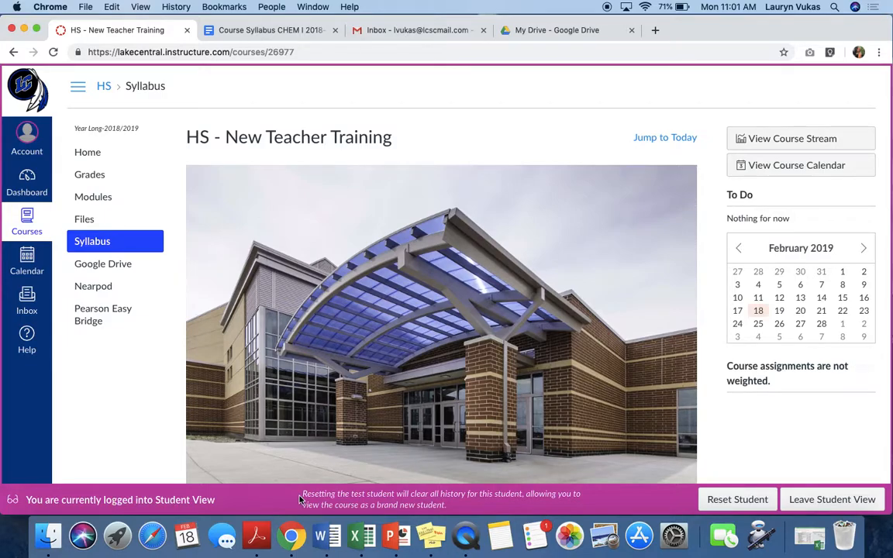
scroll(472, 316, "down", 5)
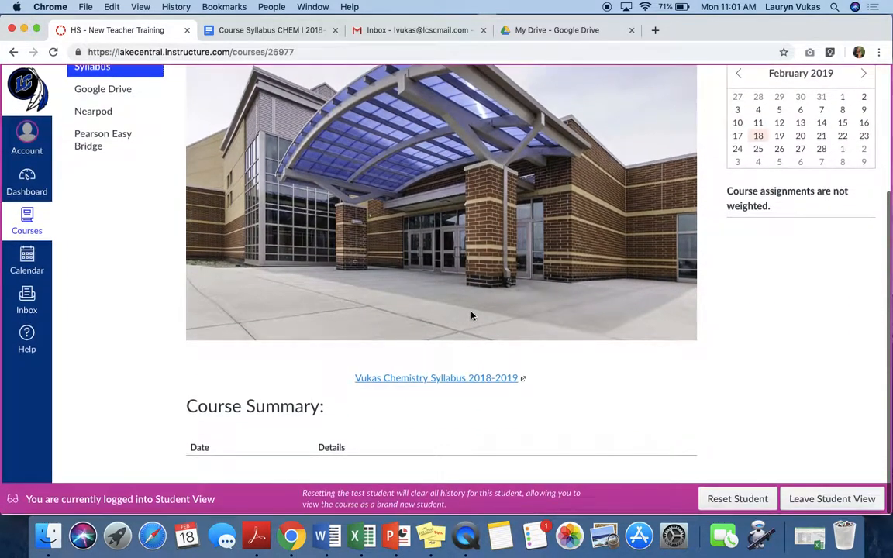
scroll(471, 315, "up", 5)
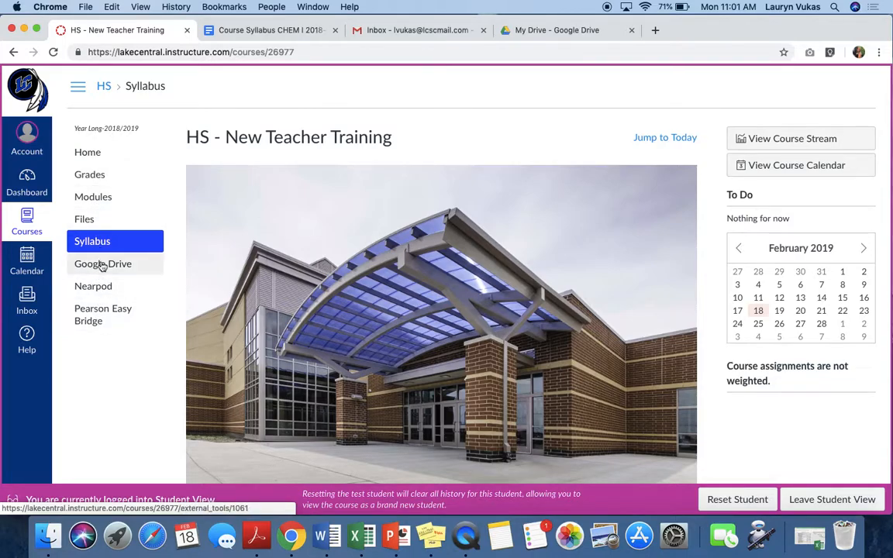
- Check the Modules page and the home page as a student, and leave Student View
left_click(96, 199)
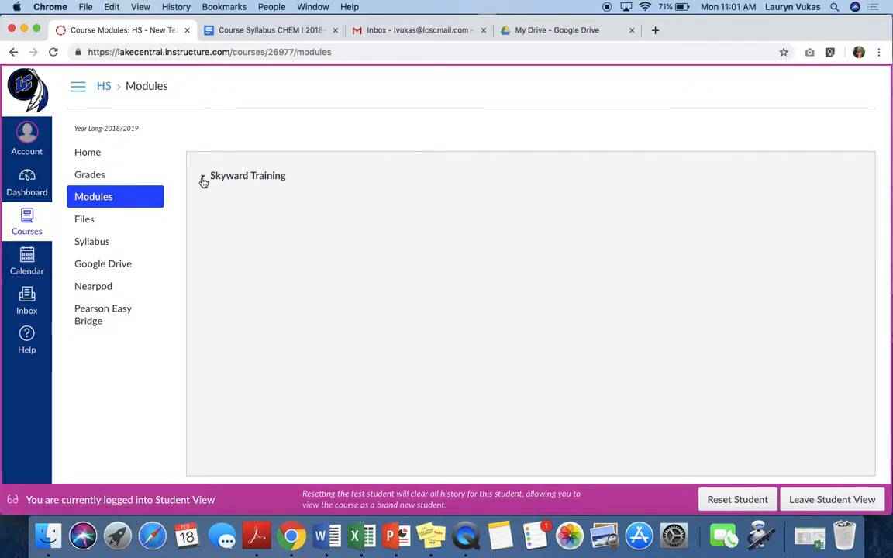
left_click(104, 161)
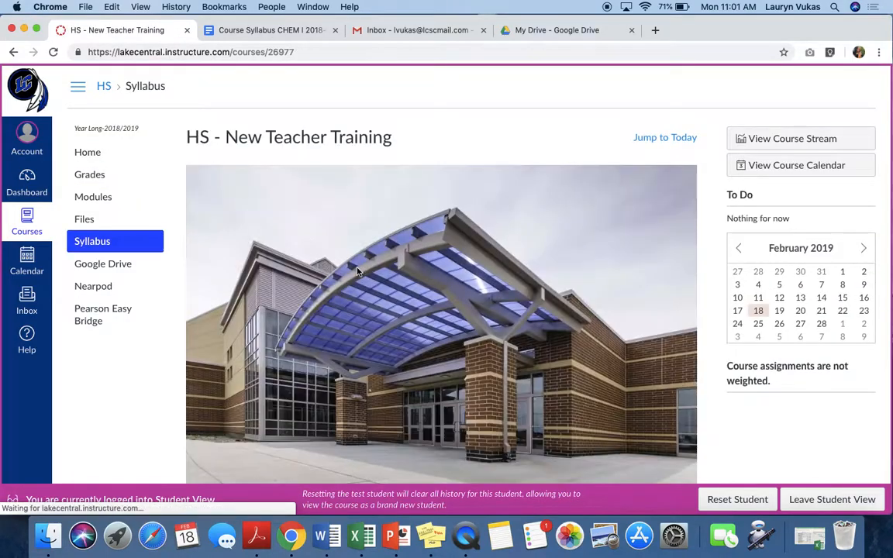
scroll(520, 261, "down", 3)
scroll(520, 261, "up", 3)
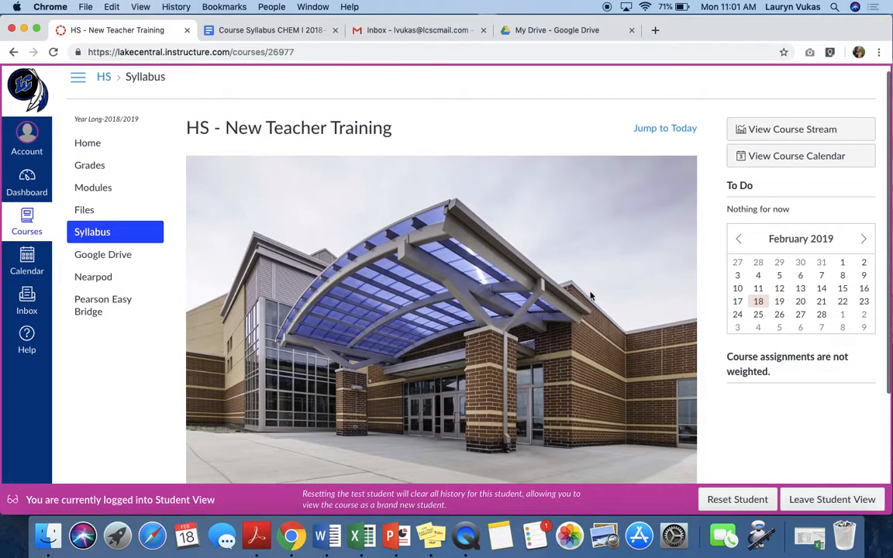
left_click(836, 503)
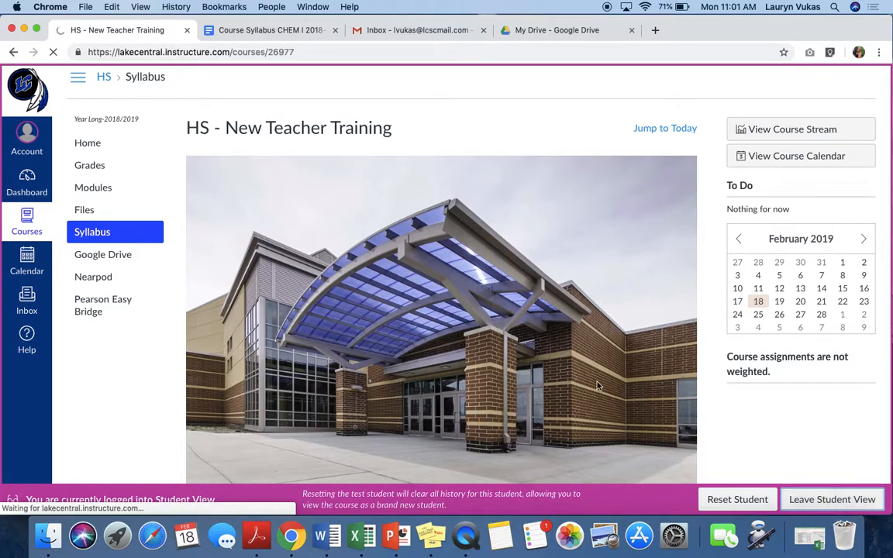